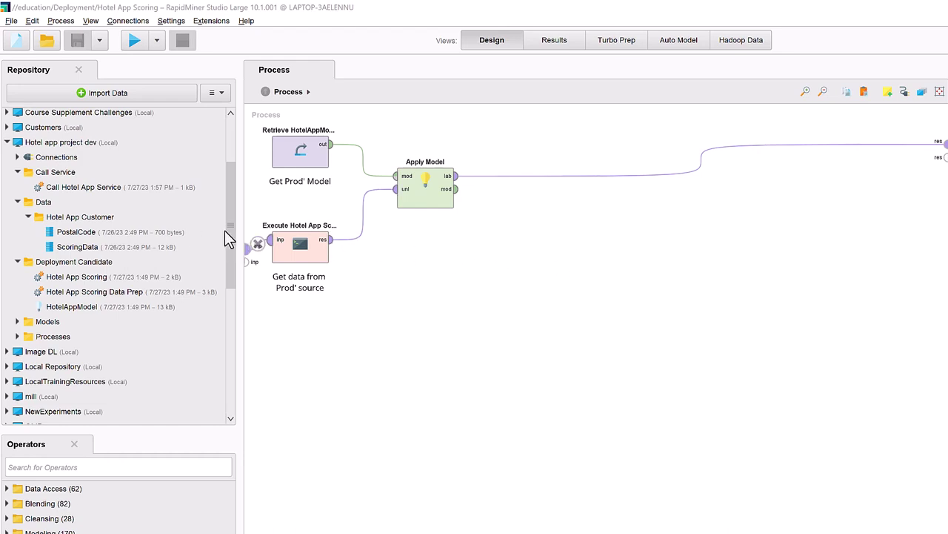
Step: Scroll the Repository down to reveal the versioned education project's Deployment folder
{"action": "left_click_drag", "start_coordinate": [226, 229], "coordinate": [217, 366]}
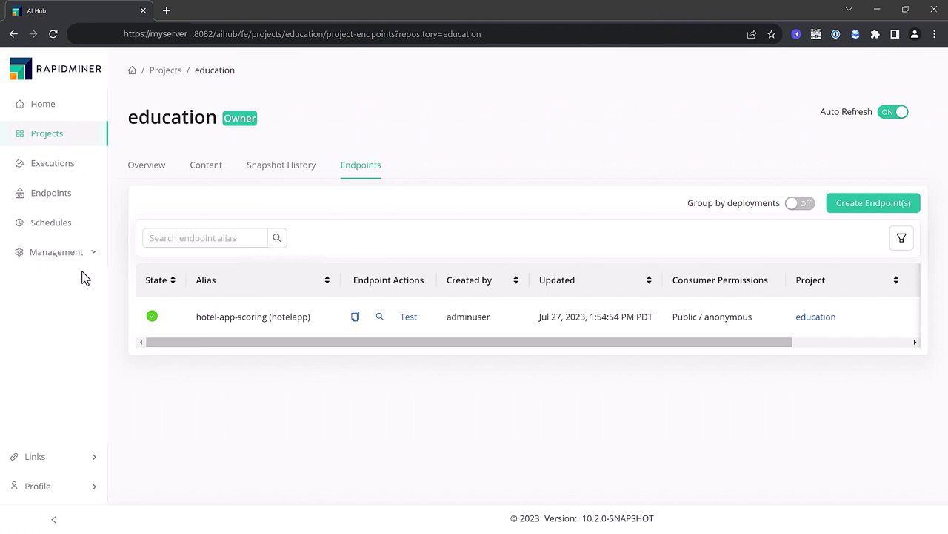
Step: Bring up the copy prompt for the hotel-app-scoring endpoint URI from its Endpoint Actions
{"action": "left_click", "coordinate": [379, 317]}
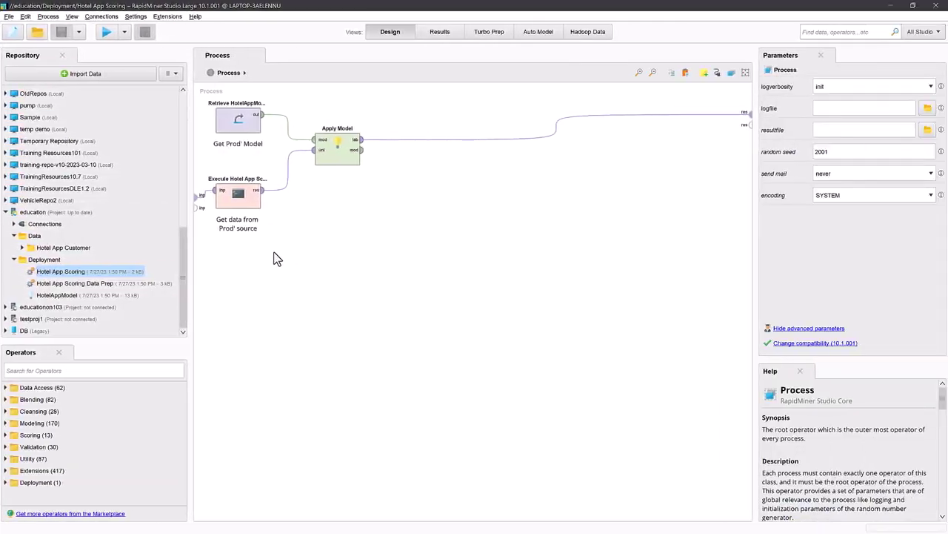
Step: Open the Call Hotel App Service process and view the ScoringData example set in Results
{"action": "double_click", "coordinate": [63, 235]}
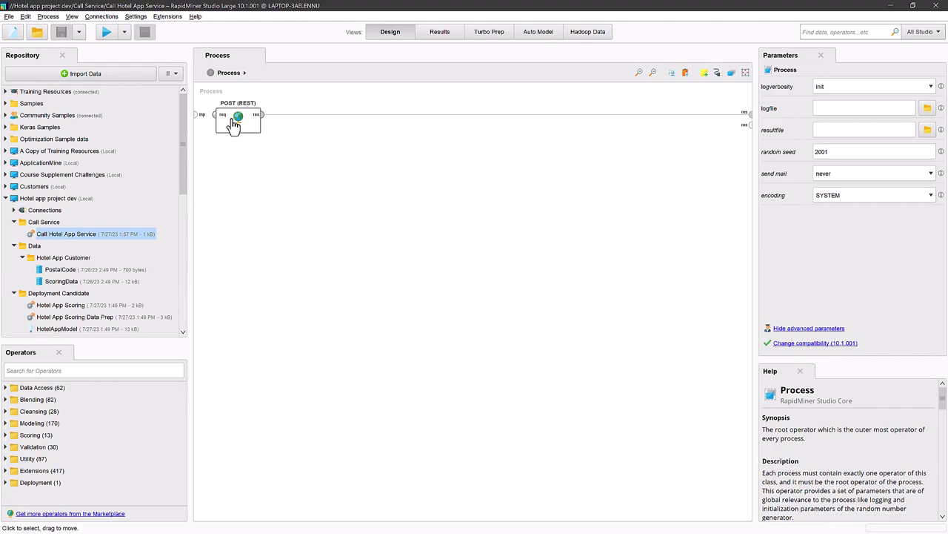
{"action": "double_click", "coordinate": [62, 281]}
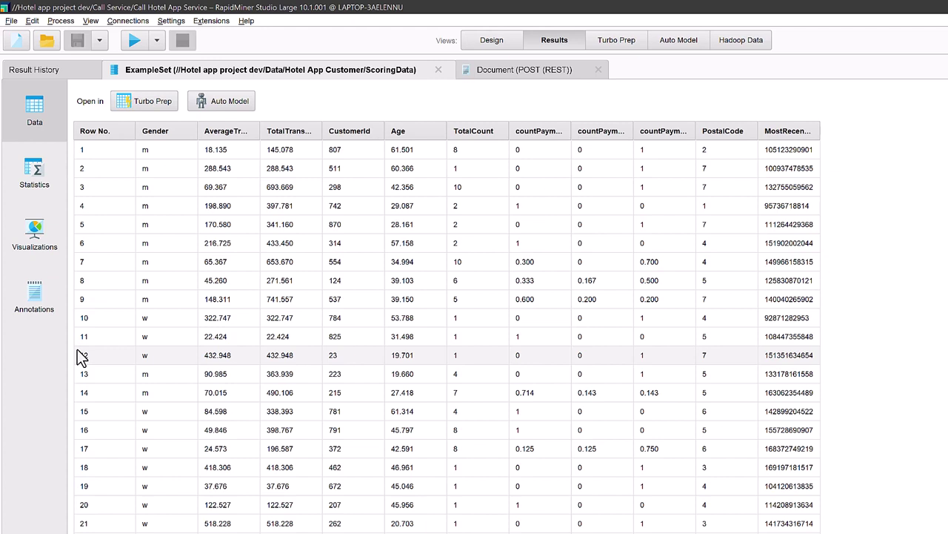
Step: Back in Design, open Hotel App Scoring Data Prep and expand the dev project's Processes folder
{"action": "left_click", "coordinate": [486, 41]}
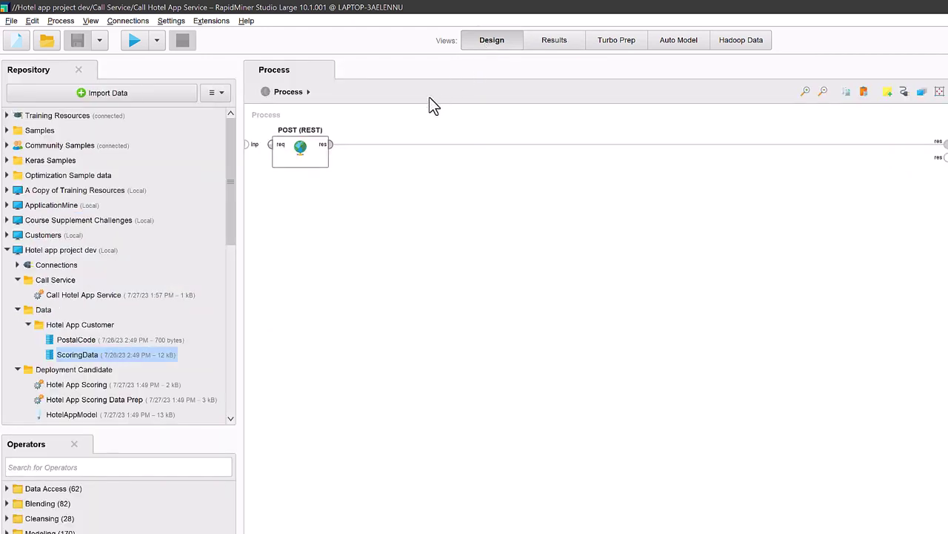
{"action": "left_click_drag", "start_coordinate": [229, 178], "coordinate": [218, 239]}
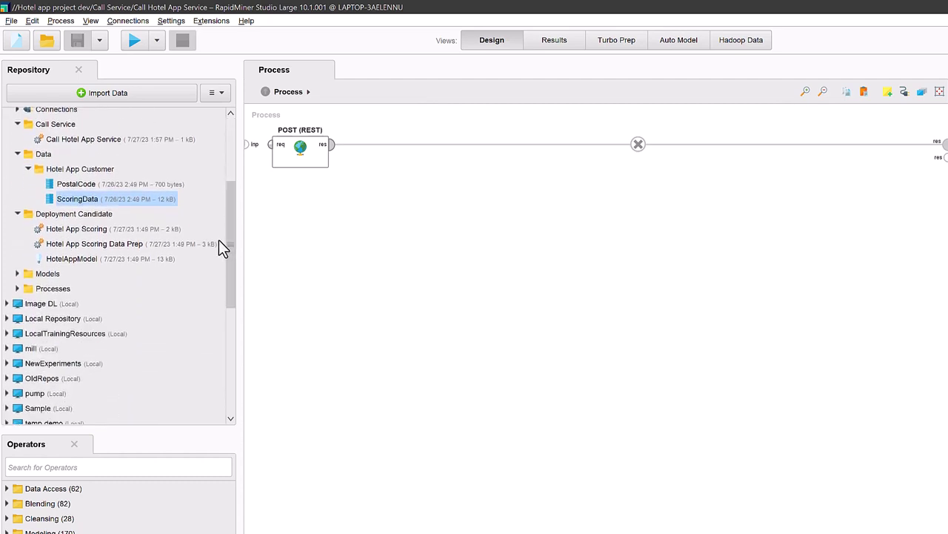
{"action": "double_click", "coordinate": [58, 245]}
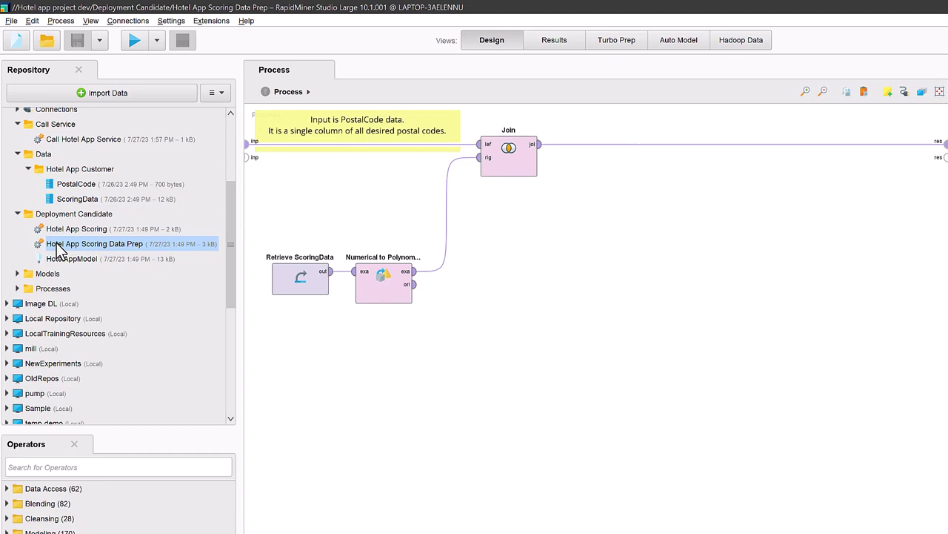
{"action": "left_click", "coordinate": [22, 273]}
{"action": "left_click", "coordinate": [17, 289]}
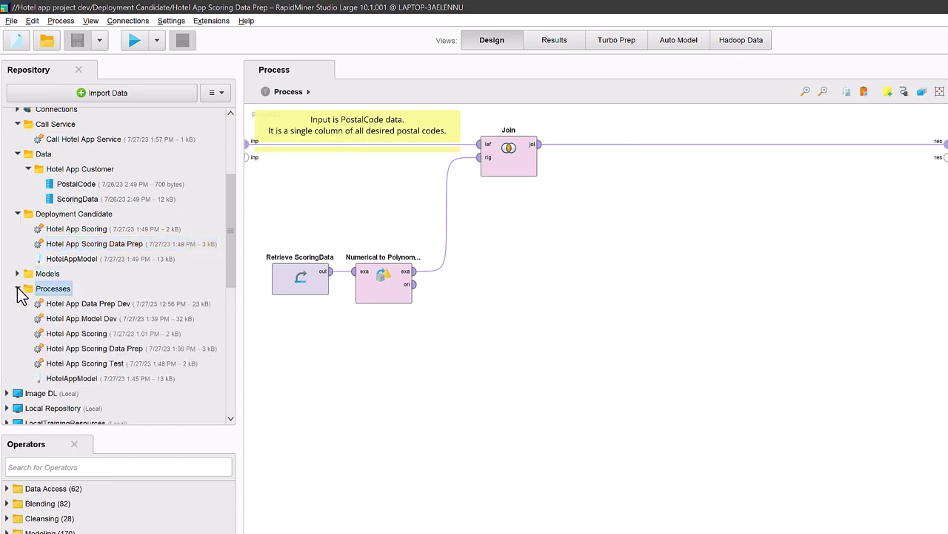
Step: Run Hotel App Data Prep Dev and check its churn-labelled ExampleSet, including TotalCount
{"action": "double_click", "coordinate": [81, 310]}
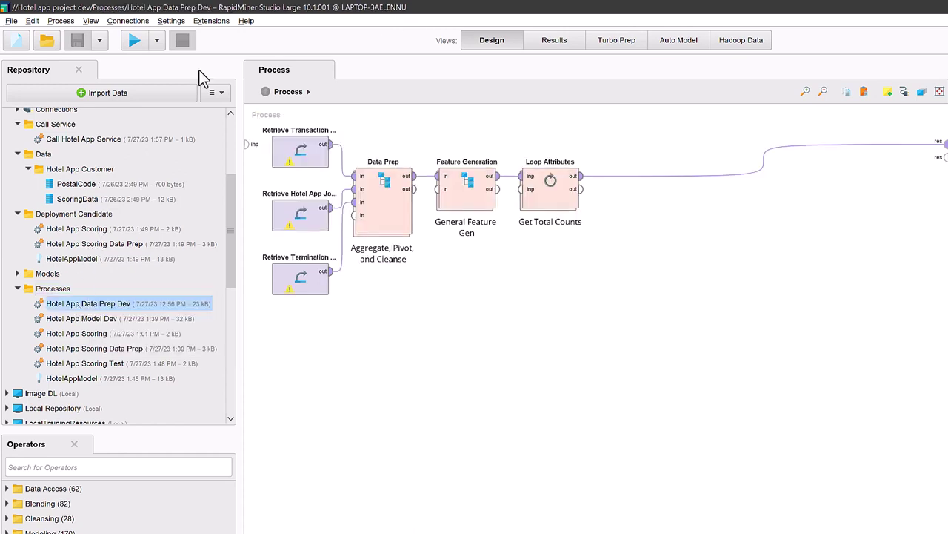
{"action": "left_click", "coordinate": [130, 43]}
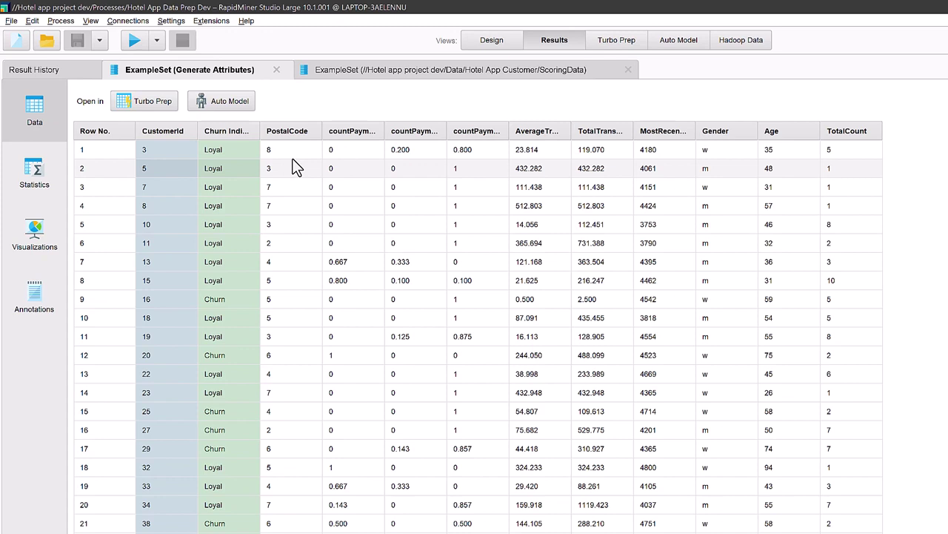
{"action": "left_click", "coordinate": [487, 43]}
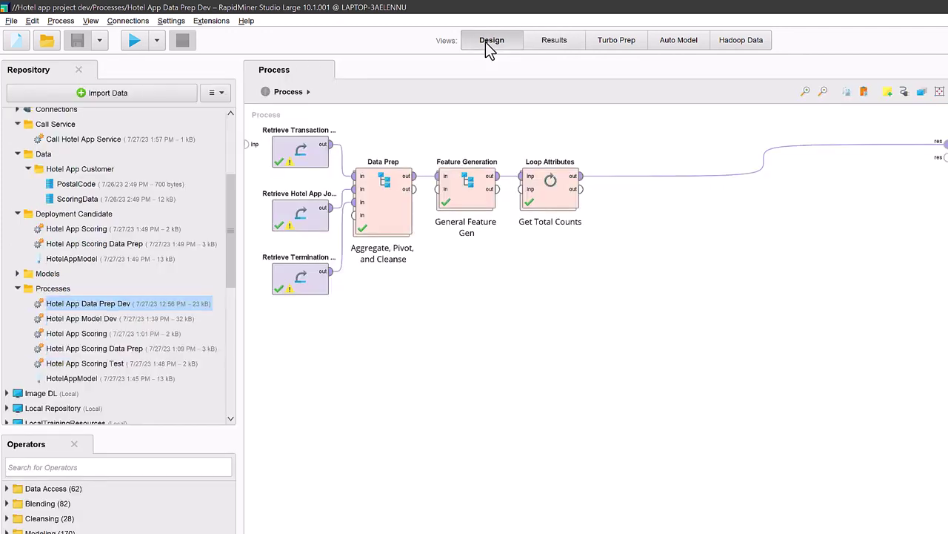
Step: Open Hotel App Model Dev and select its Execute operator that runs the data prep
{"action": "double_click", "coordinate": [84, 321]}
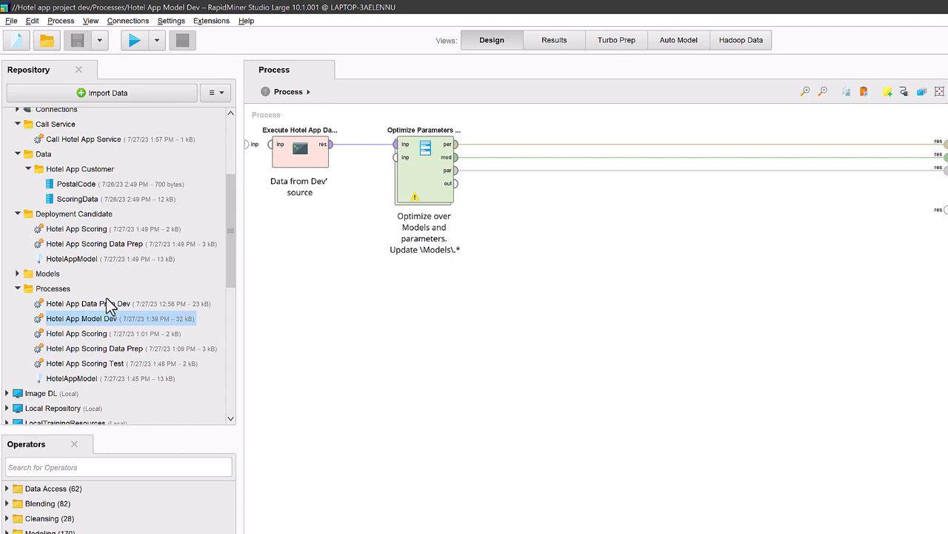
{"action": "left_click", "coordinate": [301, 158]}
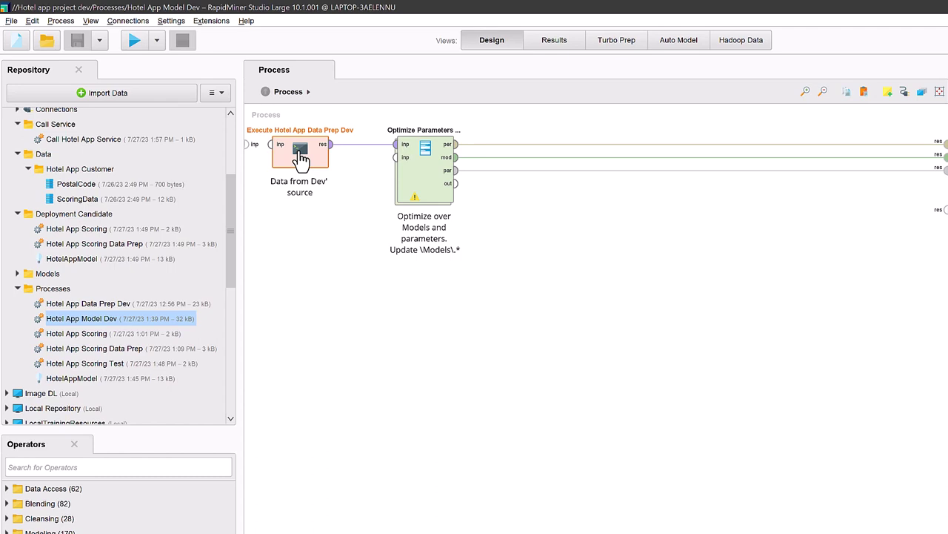
Step: Drill into Optimize Parameters and Select Subprocess, and expand the Models folder
{"action": "double_click", "coordinate": [440, 186]}
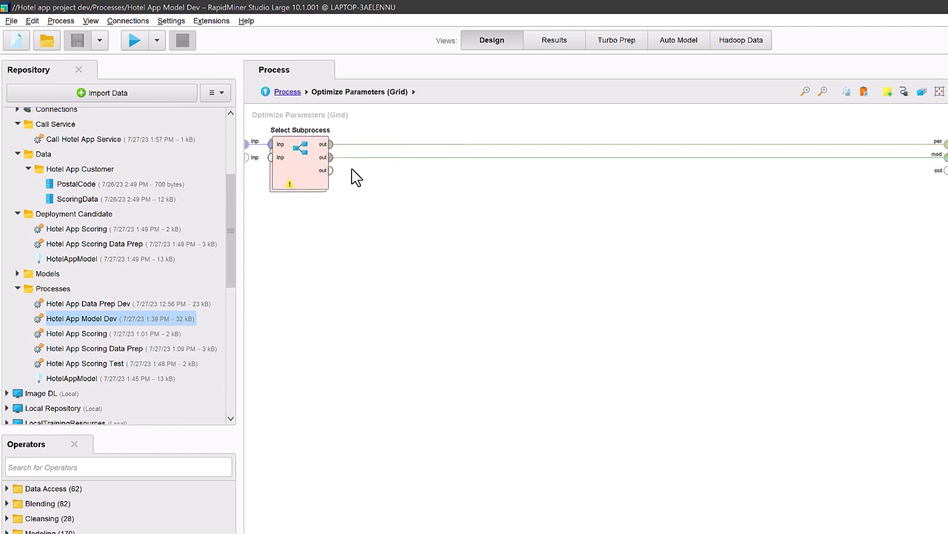
{"action": "double_click", "coordinate": [301, 169]}
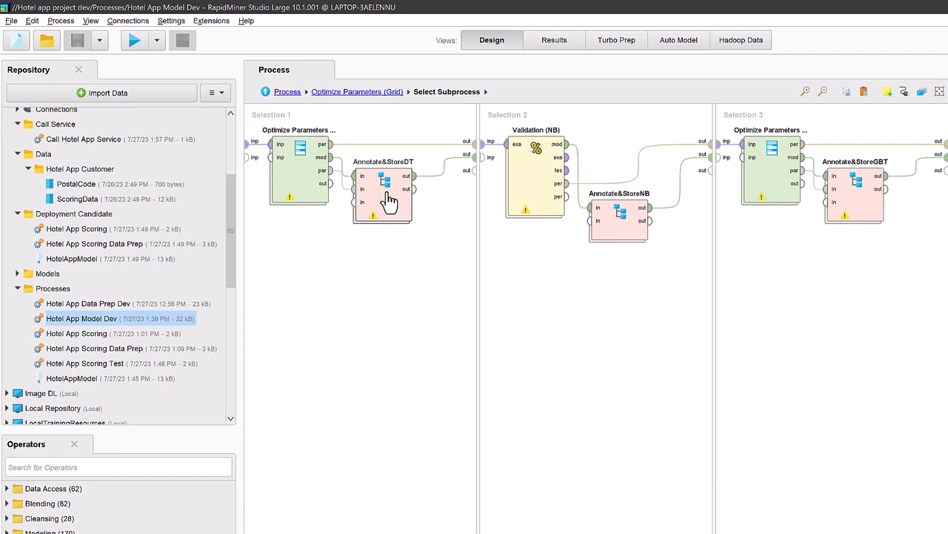
{"action": "left_click", "coordinate": [15, 273]}
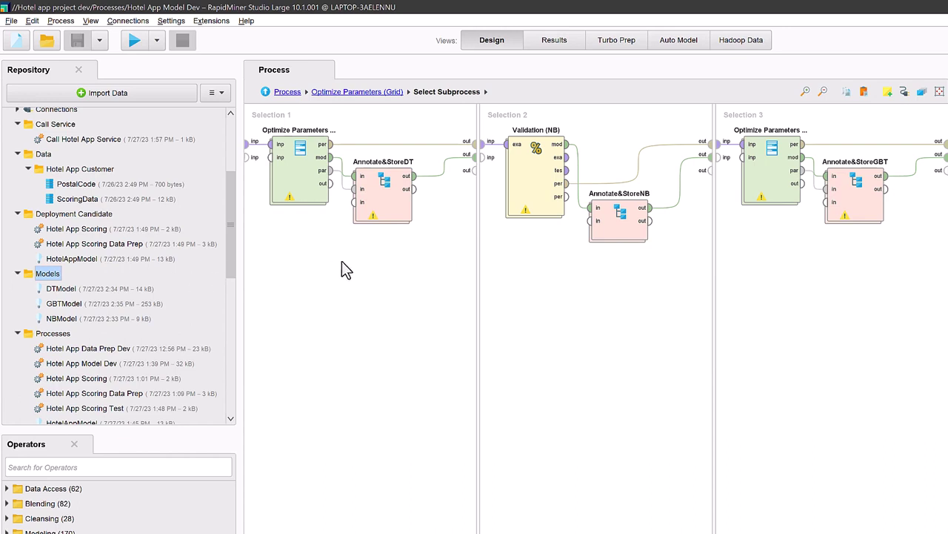
Step: Inspect the Annotate&StoreDT annotations list, then the Annotate&StoreNB and Annotate&StoreGBT subprocesses
{"action": "double_click", "coordinate": [378, 207]}
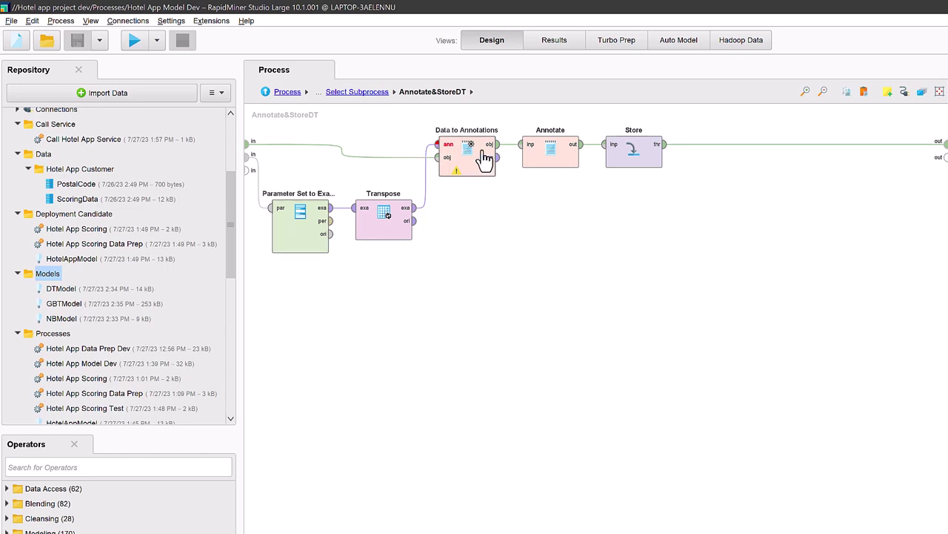
{"action": "left_click", "coordinate": [541, 156]}
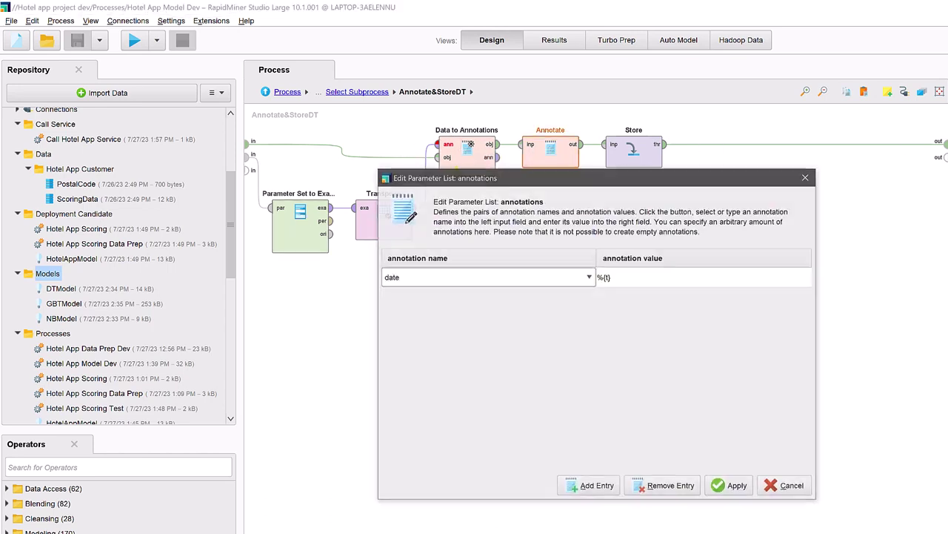
{"action": "left_click", "coordinate": [786, 487]}
{"action": "left_click", "coordinate": [357, 92]}
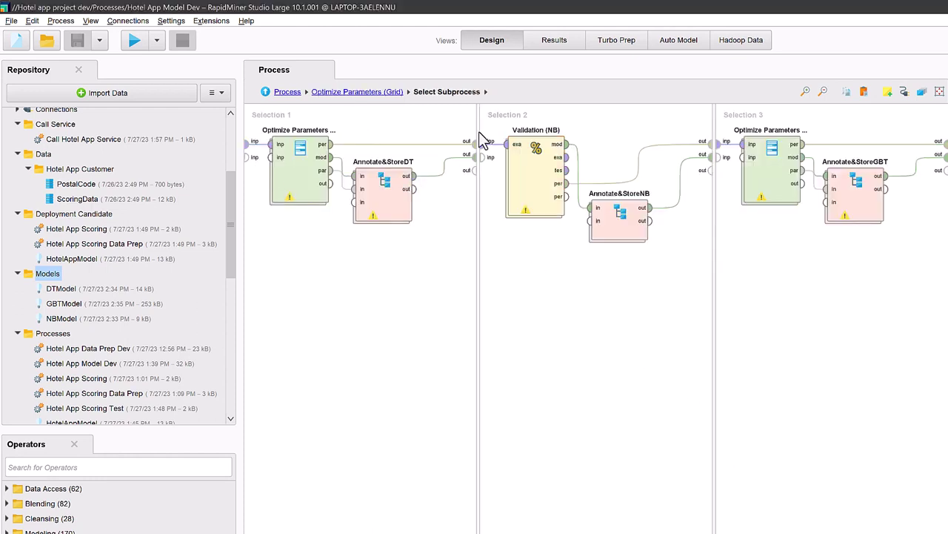
{"action": "double_click", "coordinate": [629, 236]}
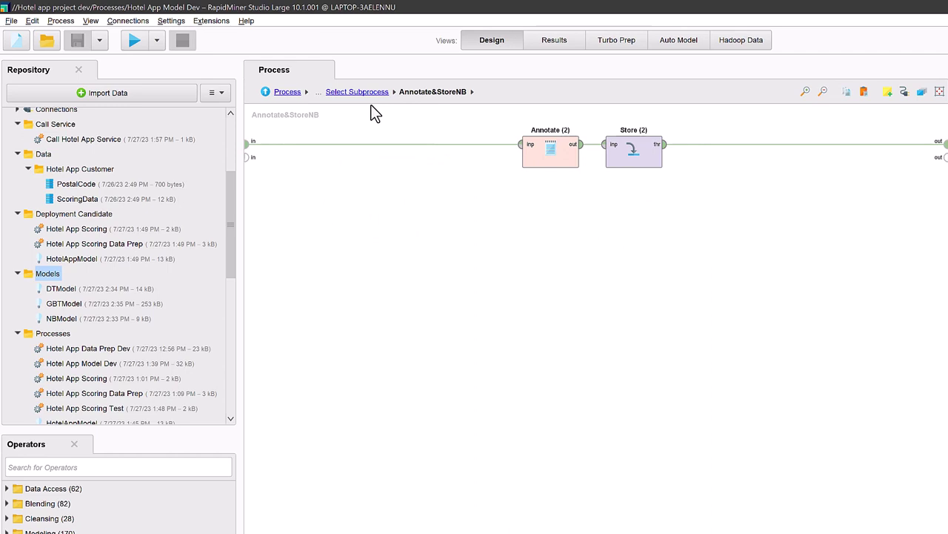
{"action": "left_click", "coordinate": [367, 92]}
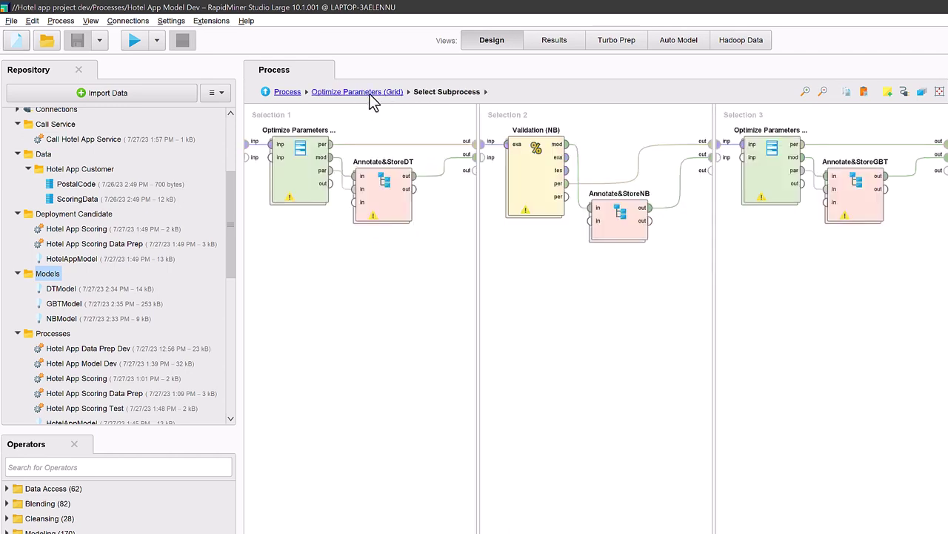
{"action": "double_click", "coordinate": [851, 192]}
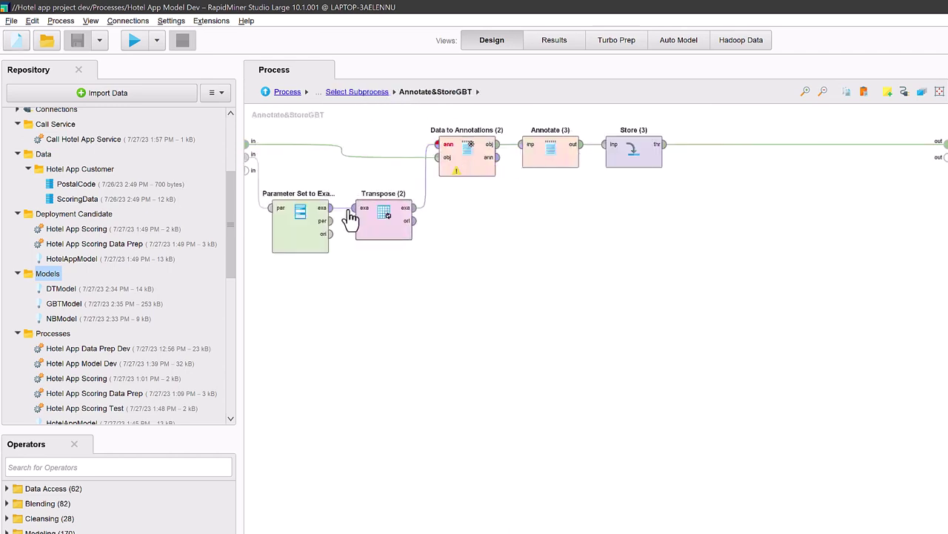
Step: At the process top level, load and review DTModel's annotations: gini_index, depth 14, leaf size 10
{"action": "left_click", "coordinate": [282, 93]}
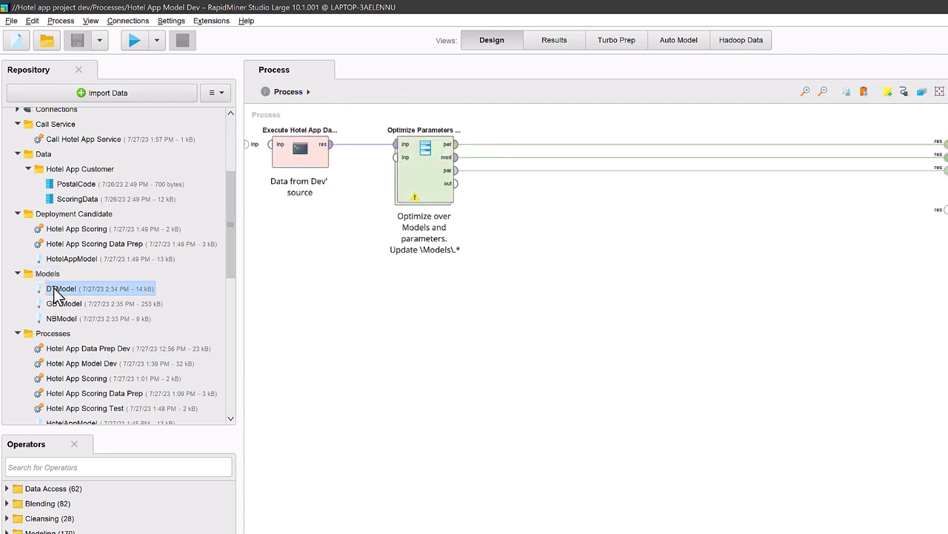
{"action": "mouse_move", "coordinate": [55, 293]}
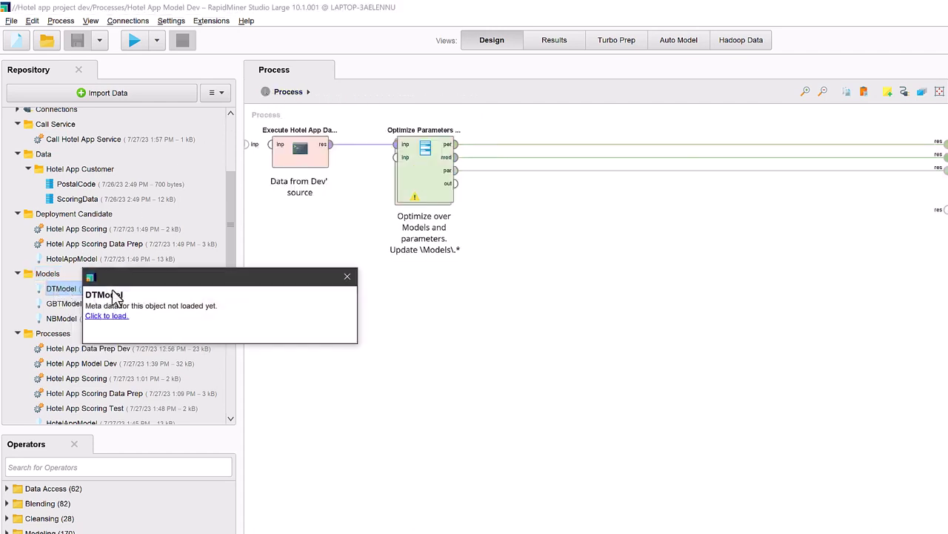
{"action": "left_click", "coordinate": [106, 314]}
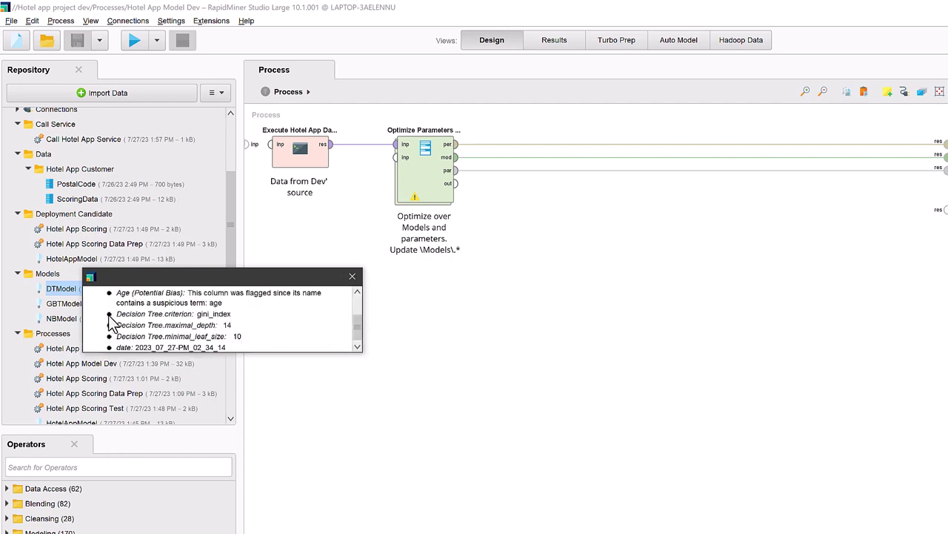
{"action": "left_click_drag", "start_coordinate": [172, 353], "coordinate": [169, 447]}
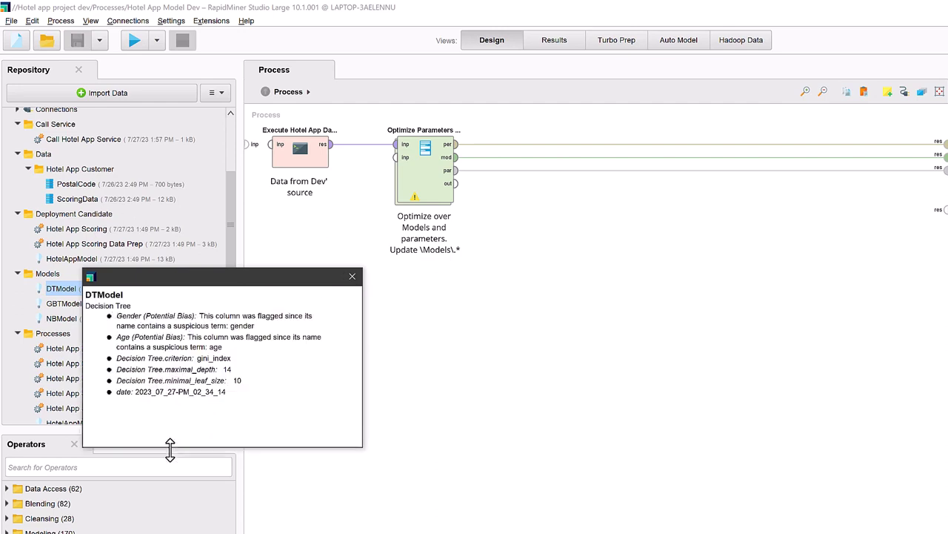
{"action": "left_click", "coordinate": [352, 277]}
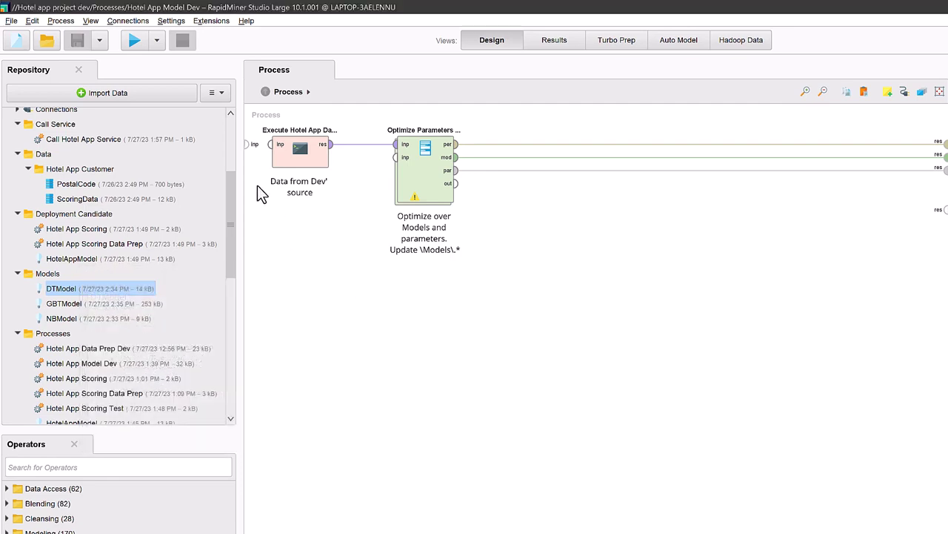
Step: Run Hotel App Model Dev and drill down to Validation DT to inspect the DT AUC settings
{"action": "left_click", "coordinate": [135, 40]}
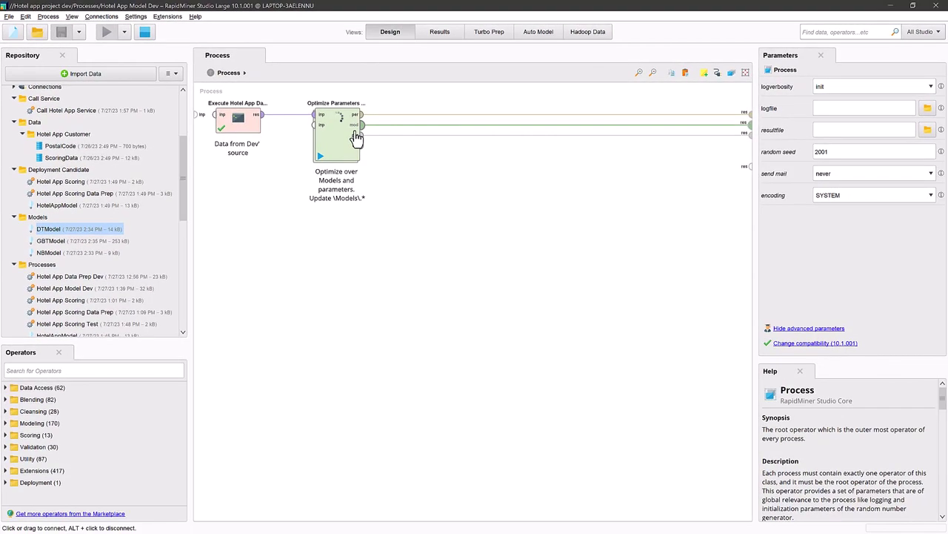
{"action": "left_click", "coordinate": [335, 136]}
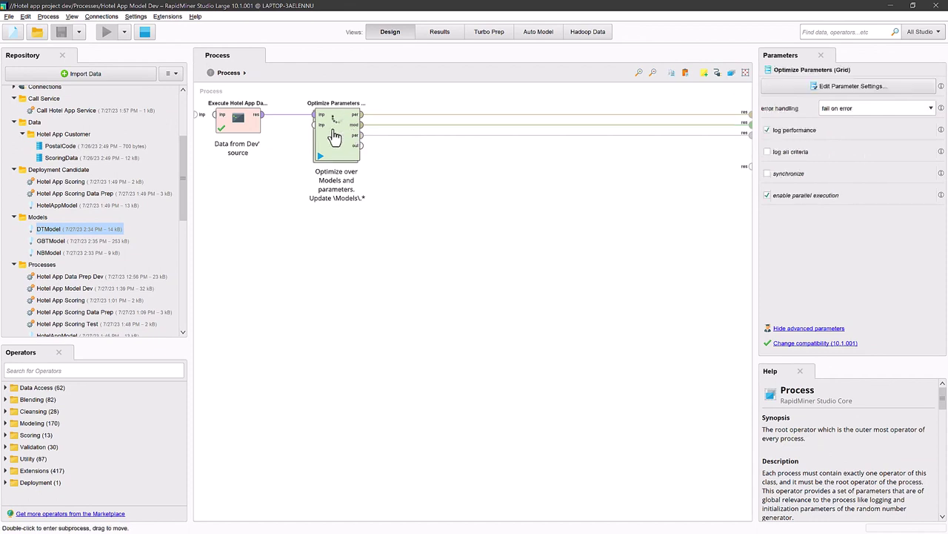
{"action": "double_click", "coordinate": [335, 135]}
{"action": "double_click", "coordinate": [222, 127]}
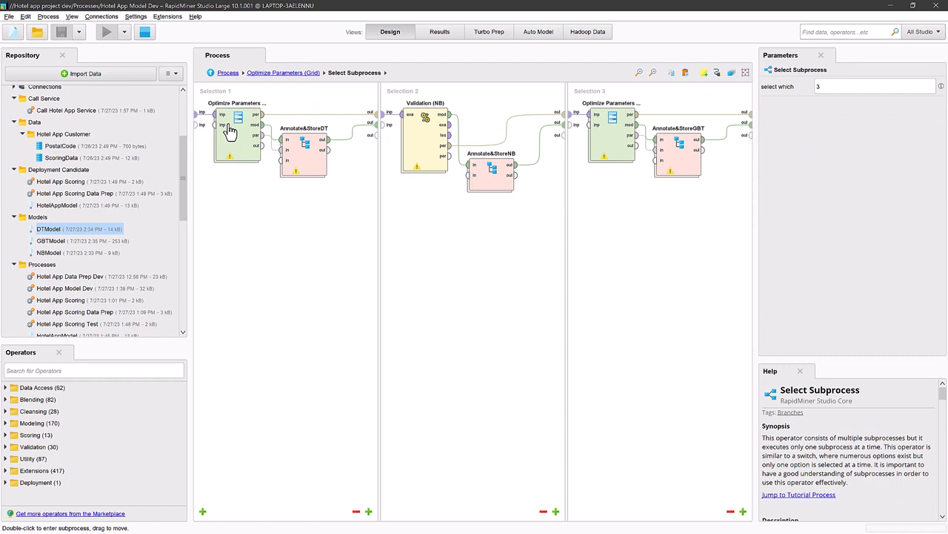
{"action": "double_click", "coordinate": [230, 129]}
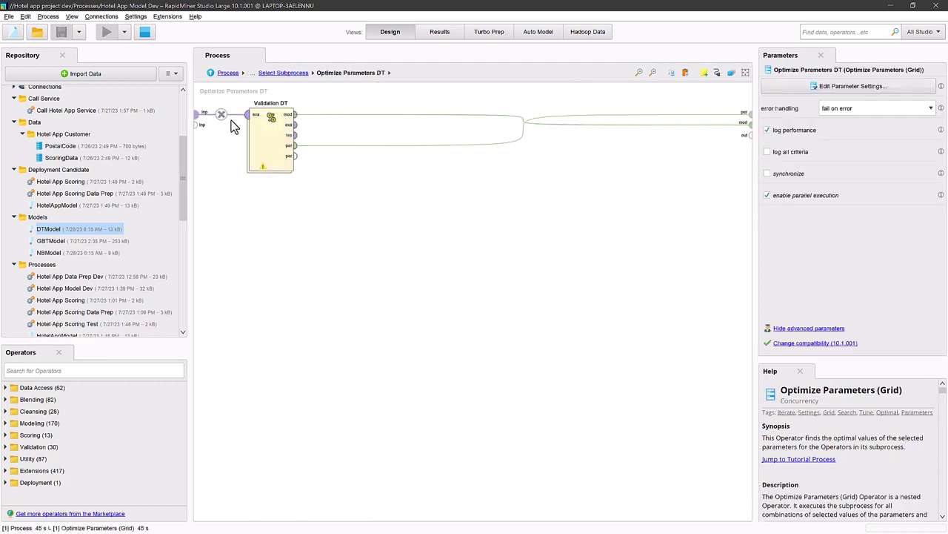
{"action": "double_click", "coordinate": [272, 149]}
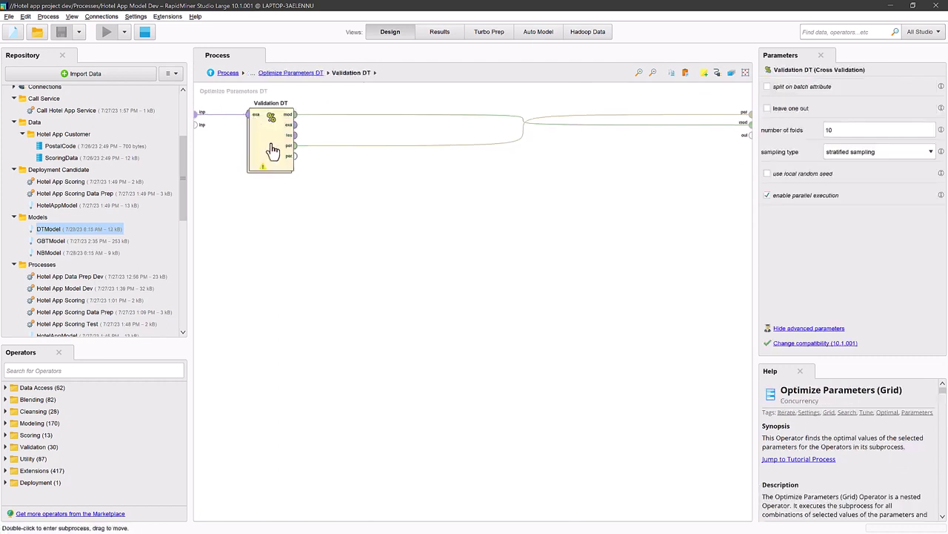
{"action": "left_click", "coordinate": [583, 128]}
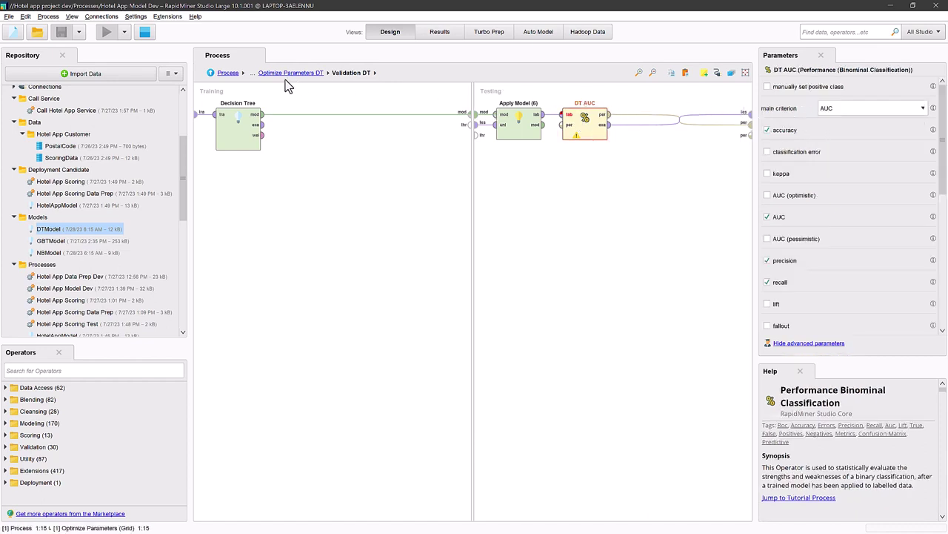
{"action": "left_click", "coordinate": [228, 73]}
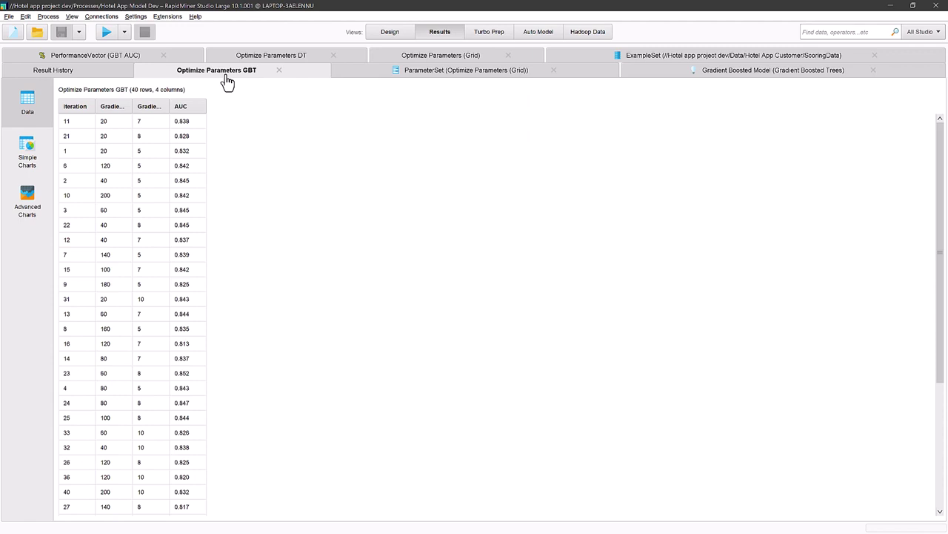
Step: Sort the GBT tuning runs by AUC descending and widen the number_of_trees and maximal_depth columns
{"action": "left_click", "coordinate": [185, 107]}
{"action": "left_click", "coordinate": [187, 107]}
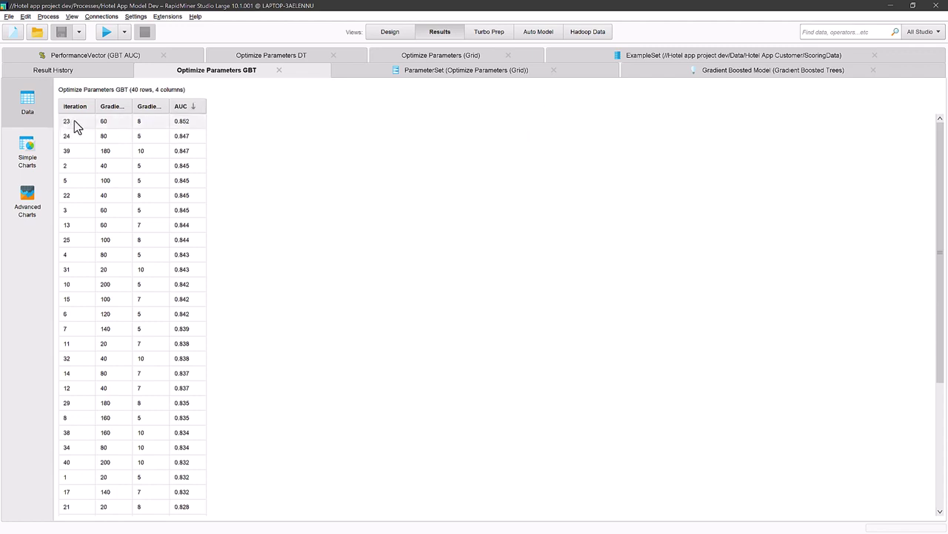
{"action": "double_click", "coordinate": [132, 106]}
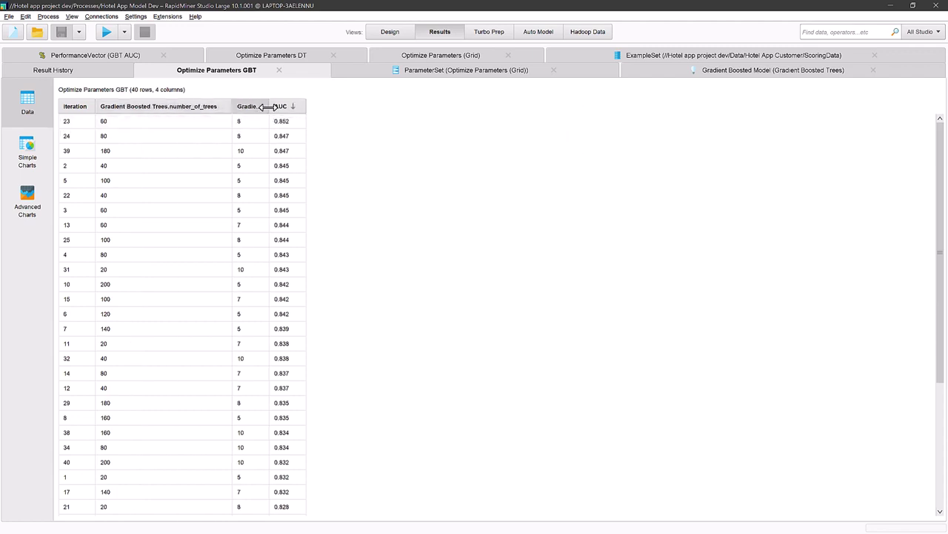
{"action": "left_click_drag", "start_coordinate": [268, 106], "coordinate": [370, 100]}
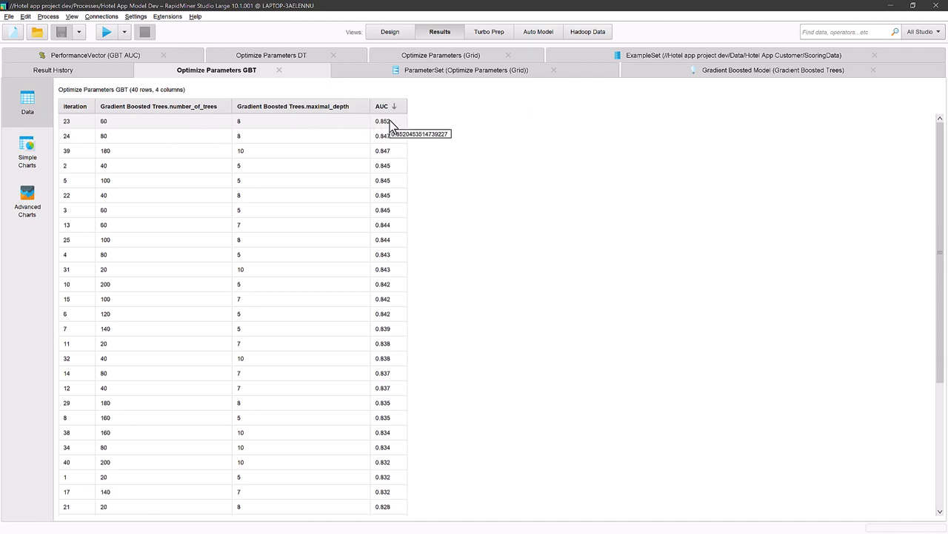
Step: Review the winning parameter set (GBT, AUC 0.852), its boosted trees and the three-model comparison
{"action": "left_click", "coordinate": [441, 73]}
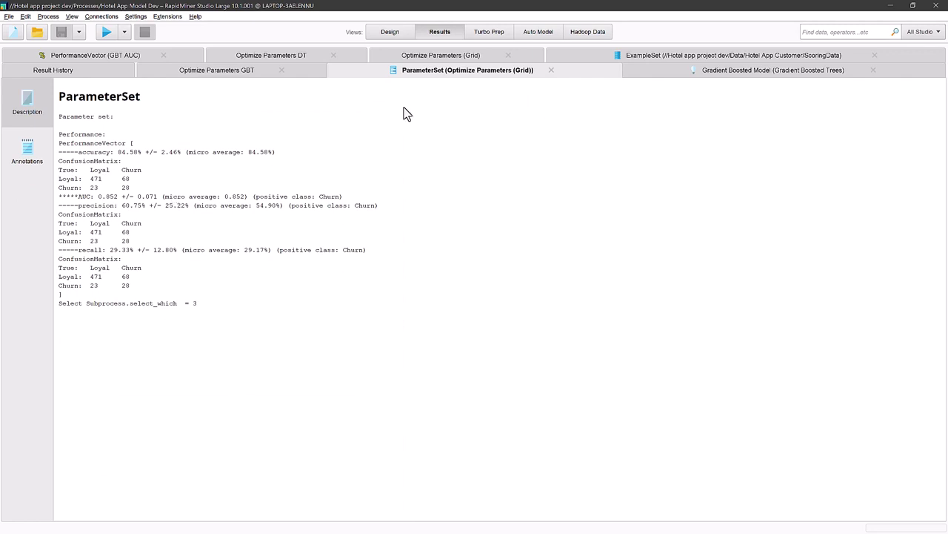
{"action": "left_click", "coordinate": [761, 71]}
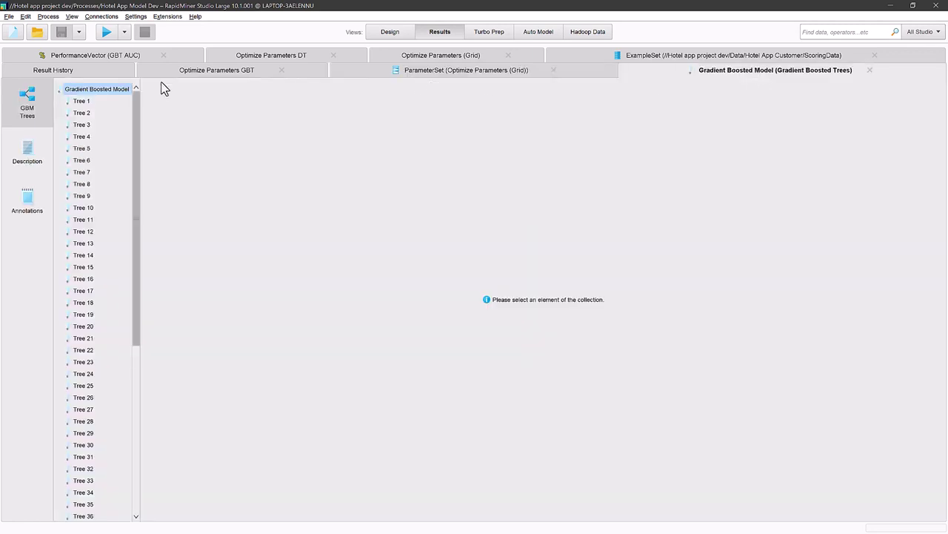
{"action": "left_click", "coordinate": [428, 58]}
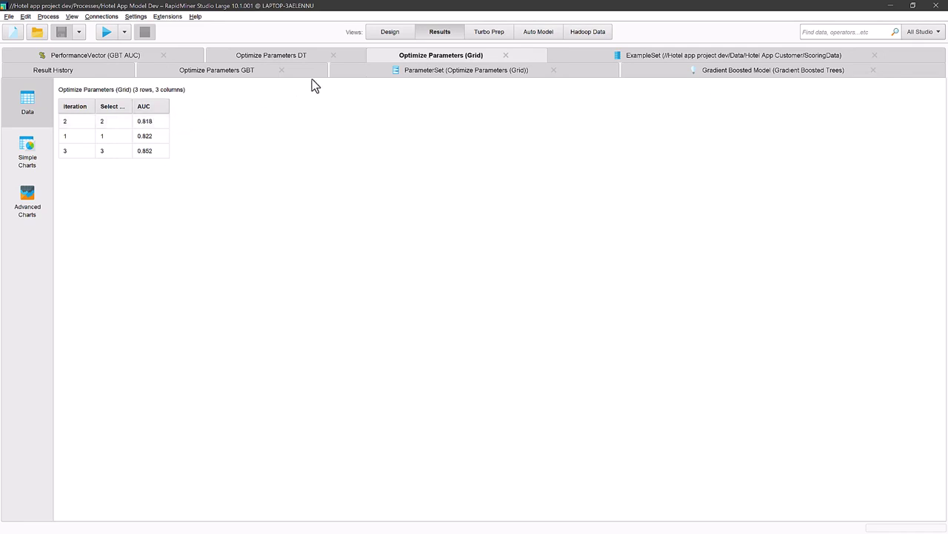
{"action": "left_click", "coordinate": [398, 32]}
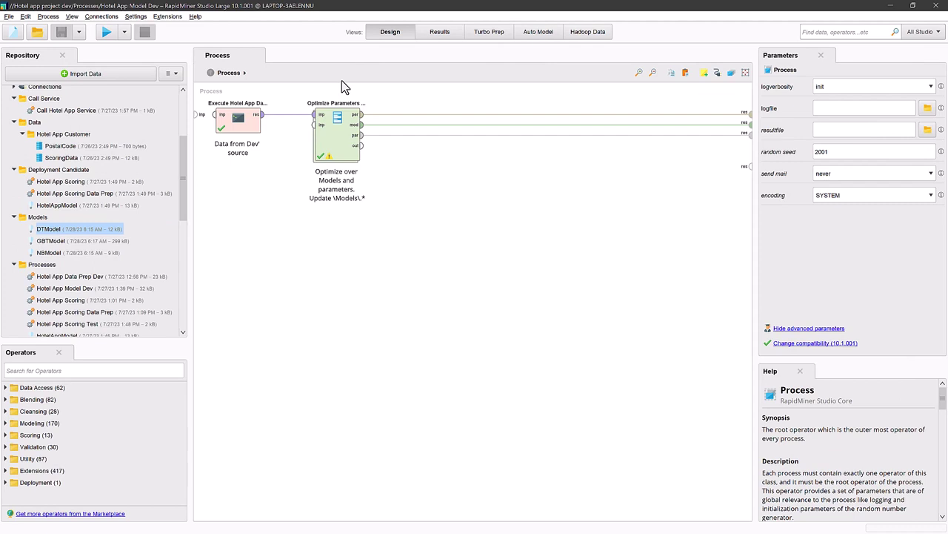
{"action": "left_click", "coordinate": [56, 243]}
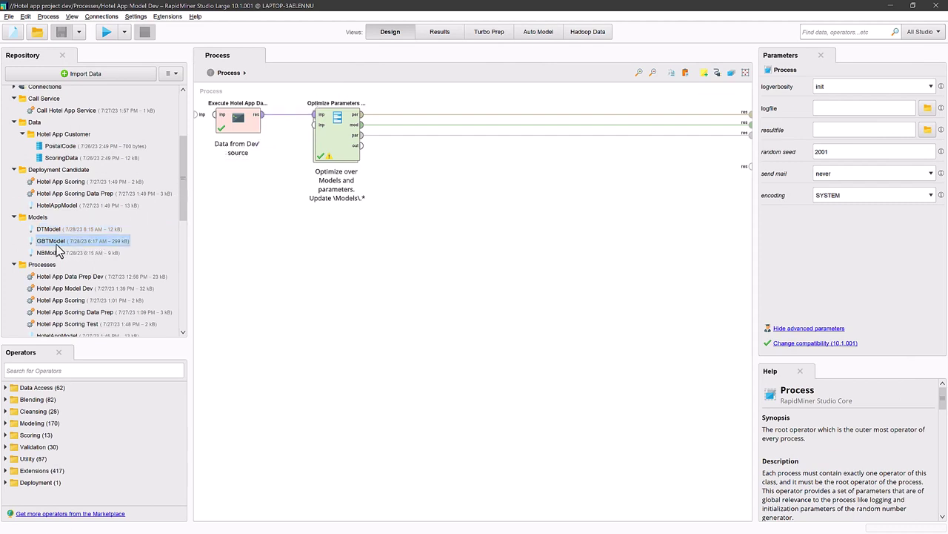
{"action": "mouse_move", "coordinate": [59, 251]}
{"action": "left_click_drag", "start_coordinate": [182, 178], "coordinate": [174, 212]}
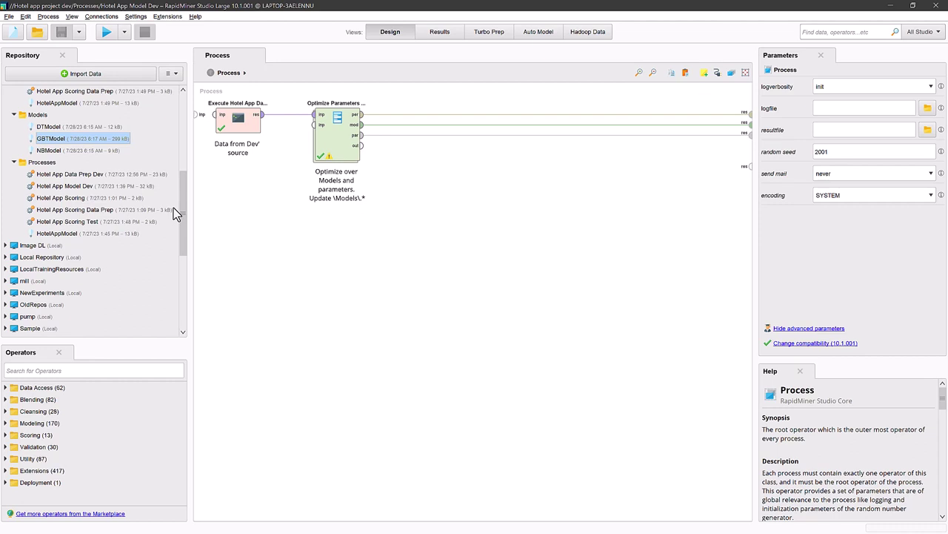
Step: Open Hotel App Scoring, check that its Retrieve operator loads HotelAppModel, then open the retrained GBTModel
{"action": "left_click", "coordinate": [51, 201]}
{"action": "double_click", "coordinate": [50, 206]}
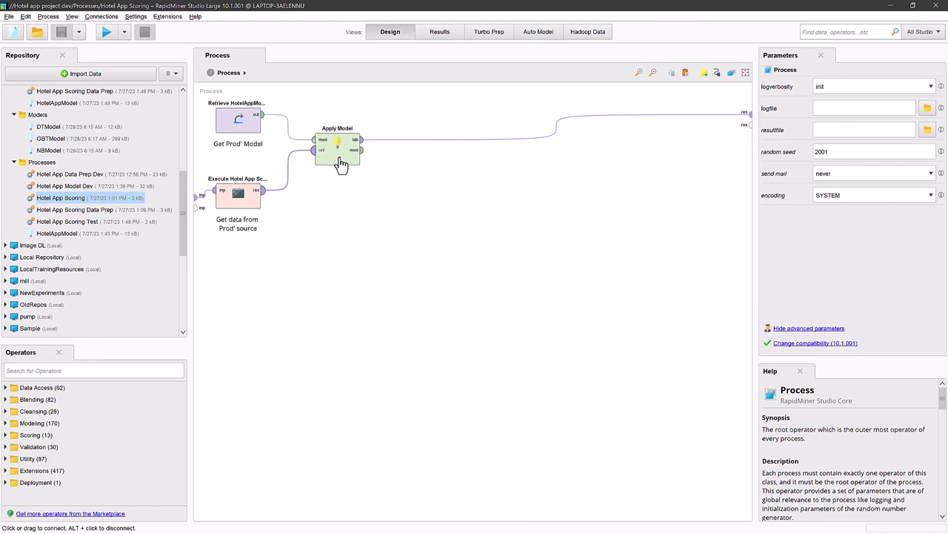
{"action": "left_click", "coordinate": [240, 131]}
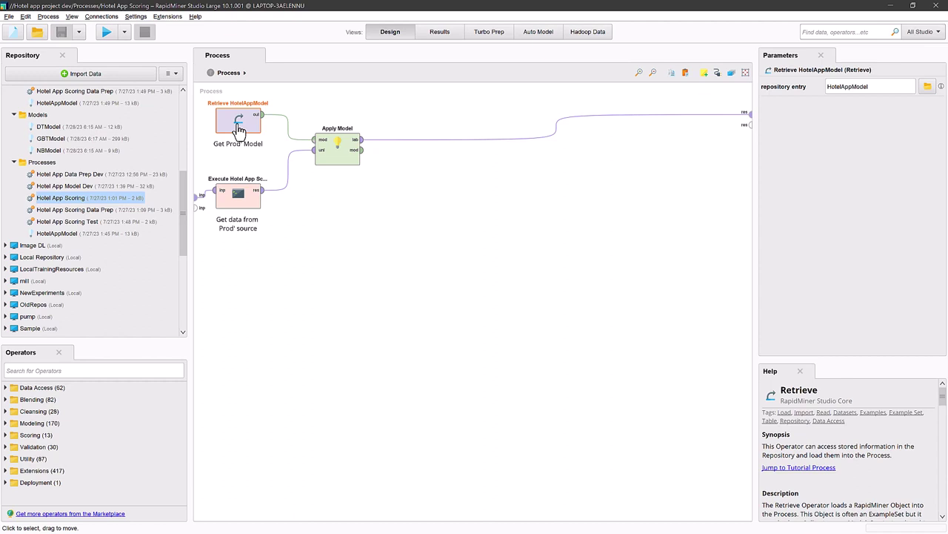
{"action": "left_click", "coordinate": [56, 235]}
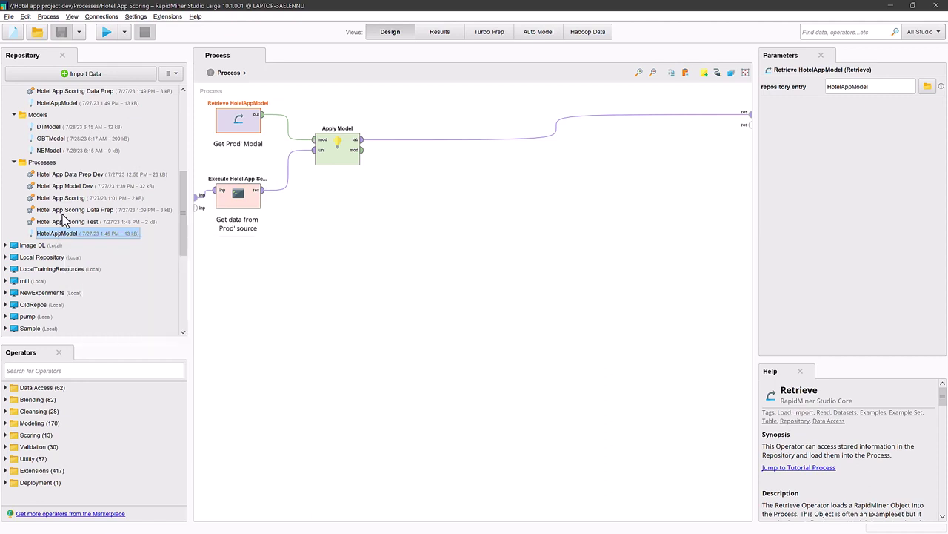
{"action": "double_click", "coordinate": [60, 141]}
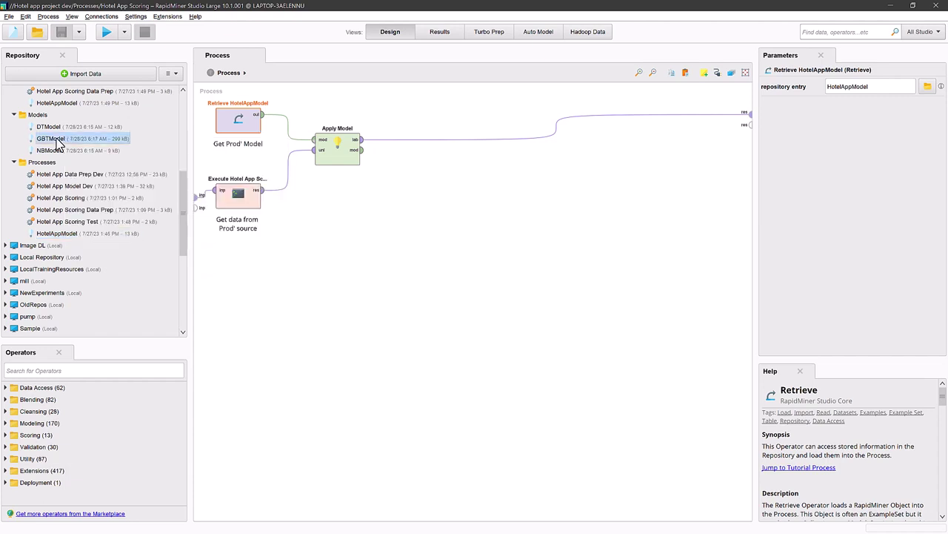
Step: Store the Gradient Boosted Model as Processes/HotelAppModel, overwriting the existing model
{"action": "right_click", "coordinate": [245, 73]}
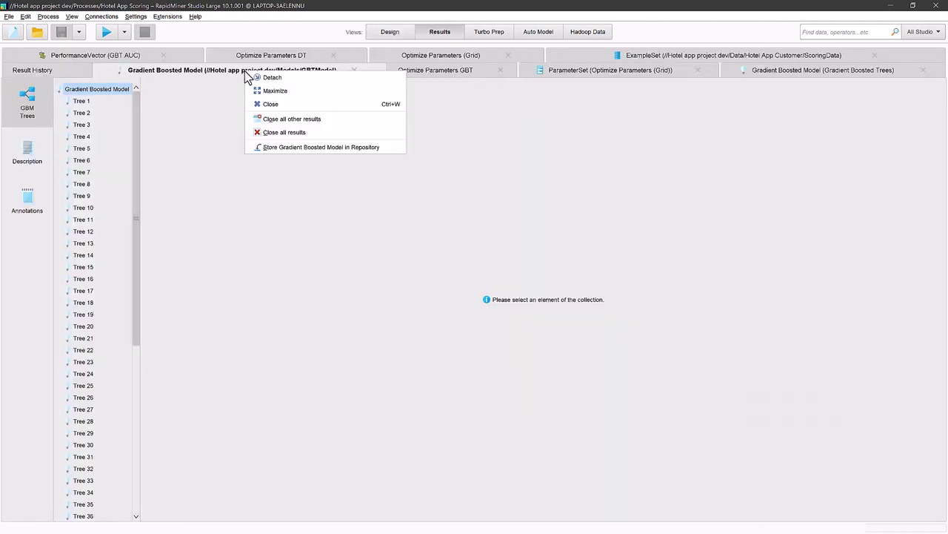
{"action": "left_click", "coordinate": [283, 147]}
{"action": "left_click", "coordinate": [306, 239]}
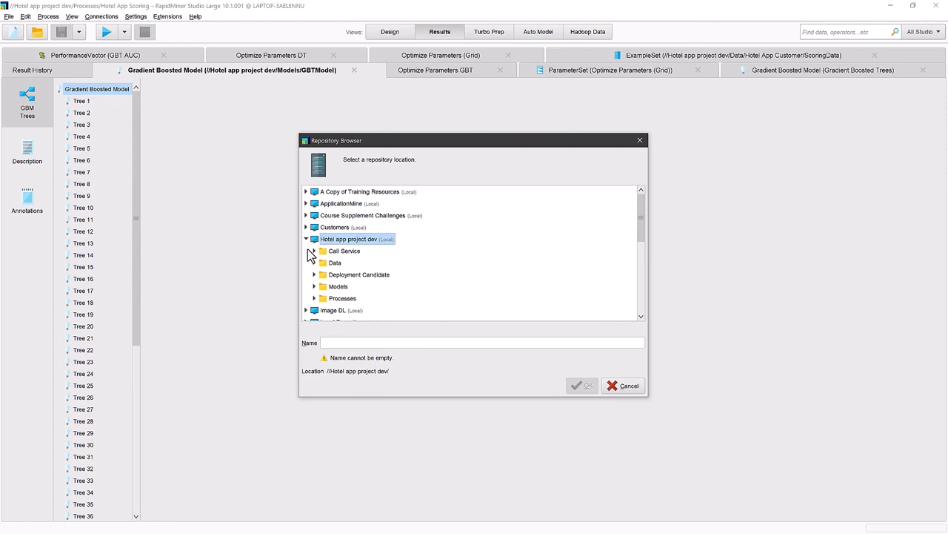
{"action": "left_click", "coordinate": [314, 298]}
{"action": "left_click", "coordinate": [354, 301]}
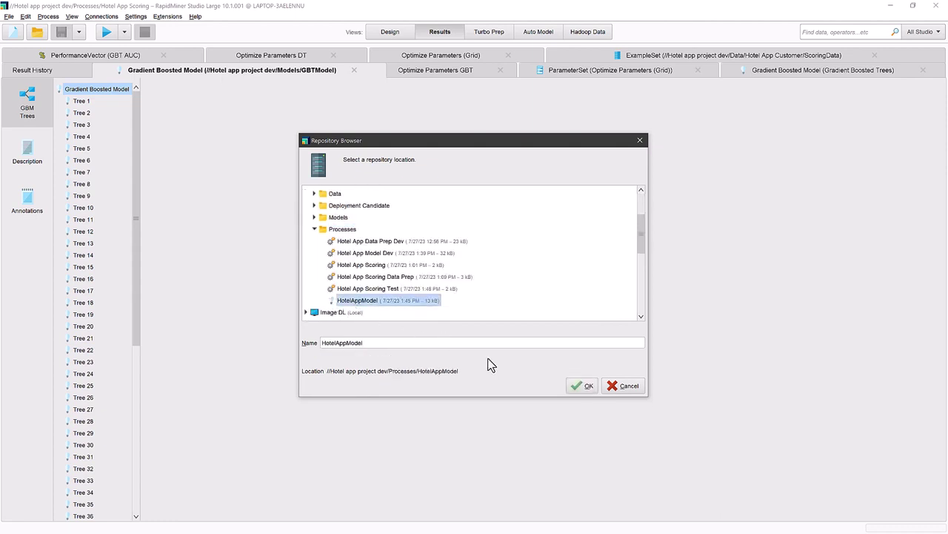
{"action": "left_click", "coordinate": [575, 389]}
{"action": "left_click", "coordinate": [543, 290]}
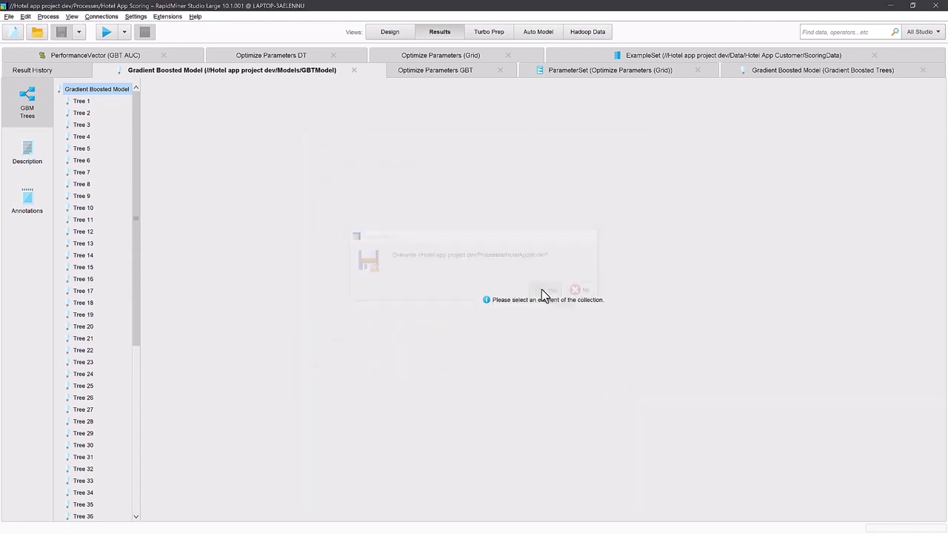
Step: Back in Design, check the updated HotelAppModel details and the production-data Retrieve operator
{"action": "left_click", "coordinate": [391, 32]}
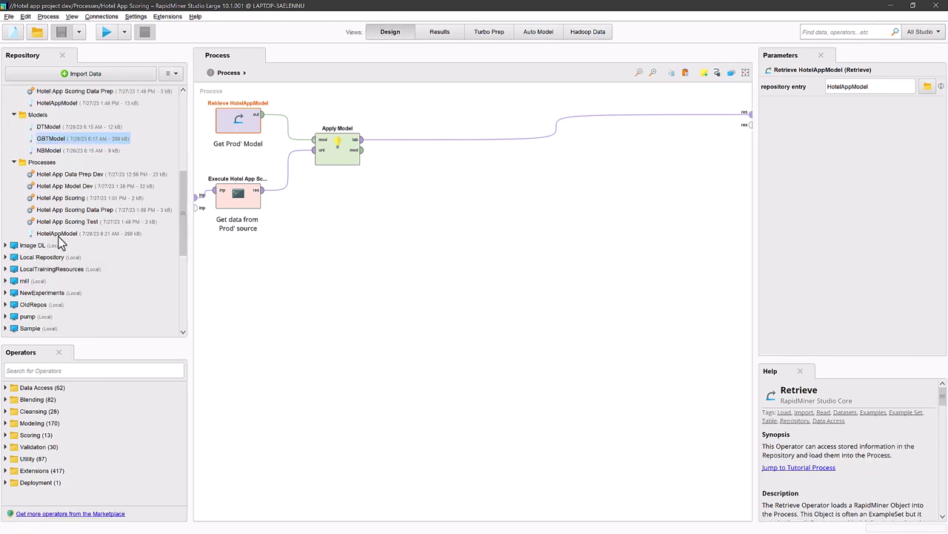
{"action": "left_click", "coordinate": [60, 234]}
{"action": "mouse_move", "coordinate": [62, 240]}
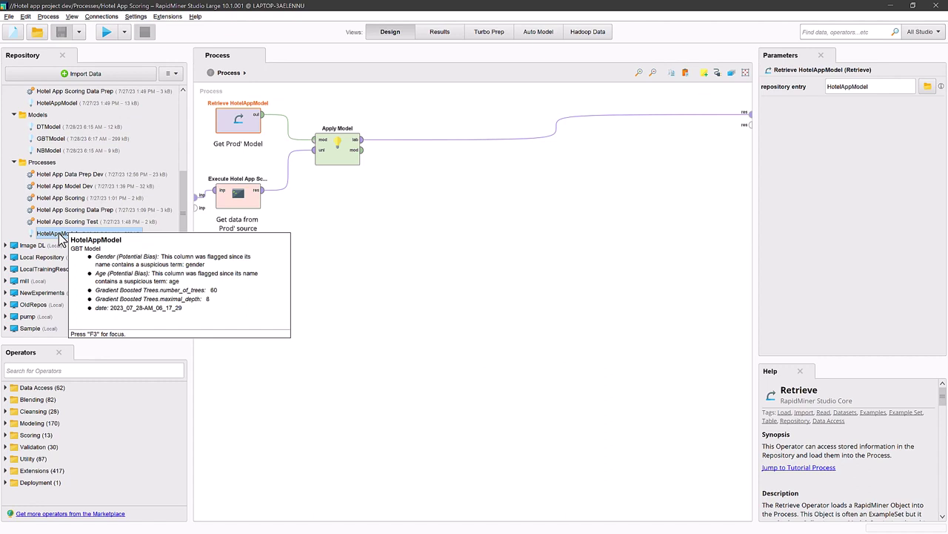
{"action": "left_click", "coordinate": [226, 198]}
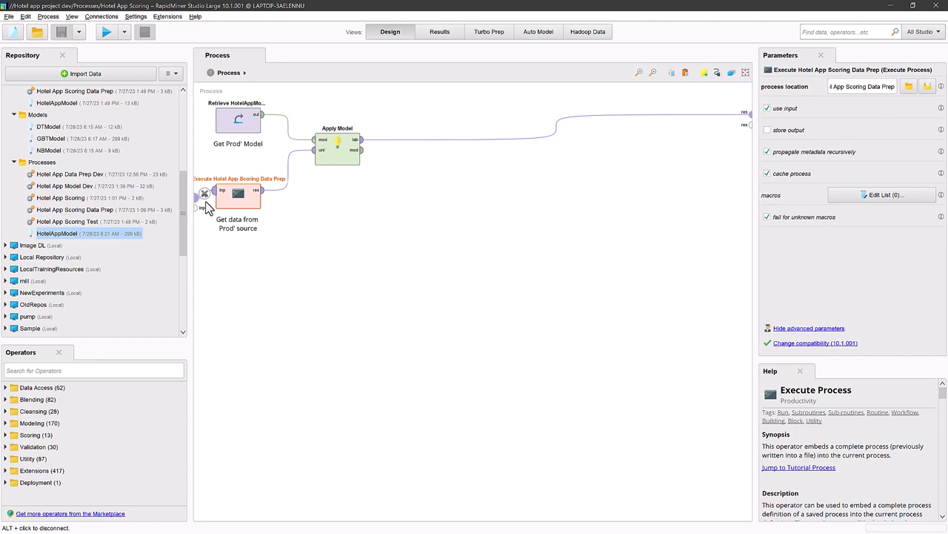
{"action": "left_click", "coordinate": [71, 16]}
{"action": "mouse_move", "coordinate": [101, 54]}
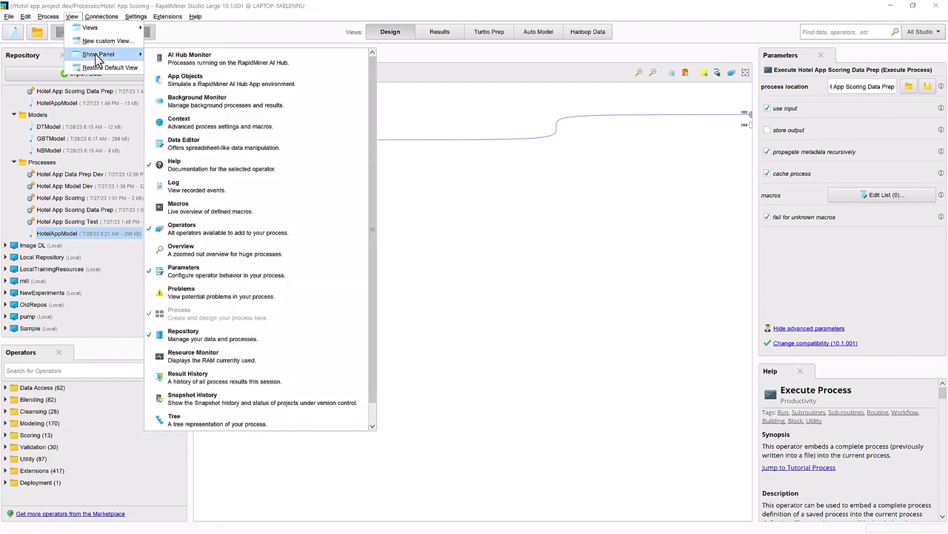
{"action": "left_click", "coordinate": [179, 122]}
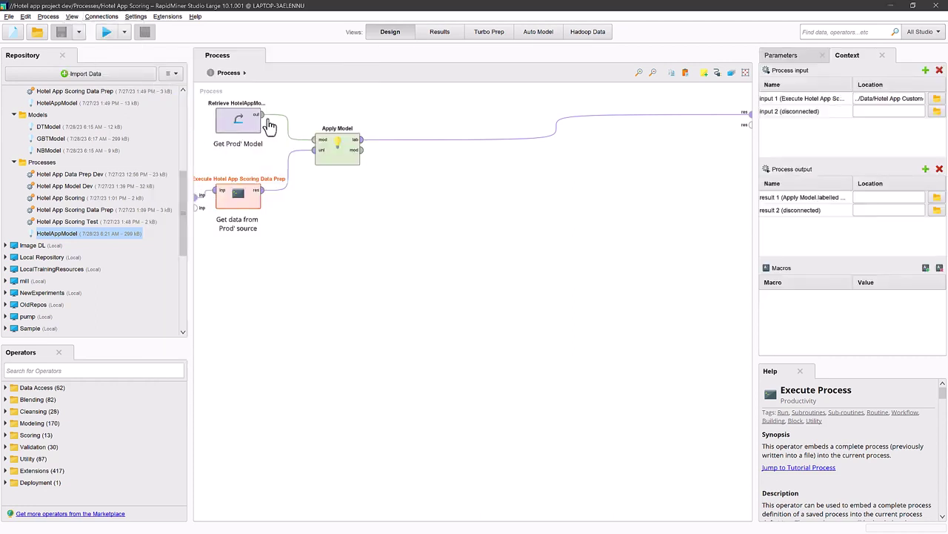
{"action": "left_click", "coordinate": [879, 101]}
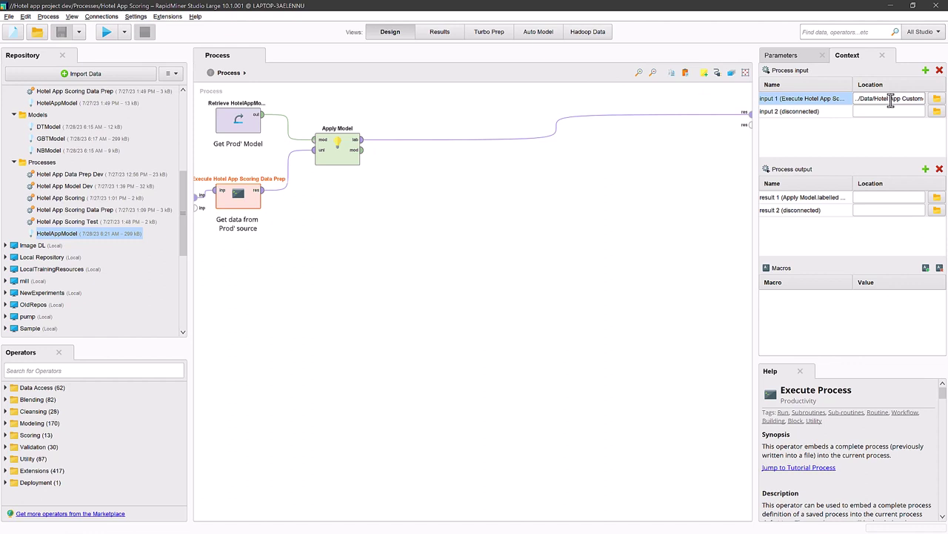
{"action": "key", "text": "End"}
{"action": "left_click_drag", "start_coordinate": [183, 182], "coordinate": [186, 148]}
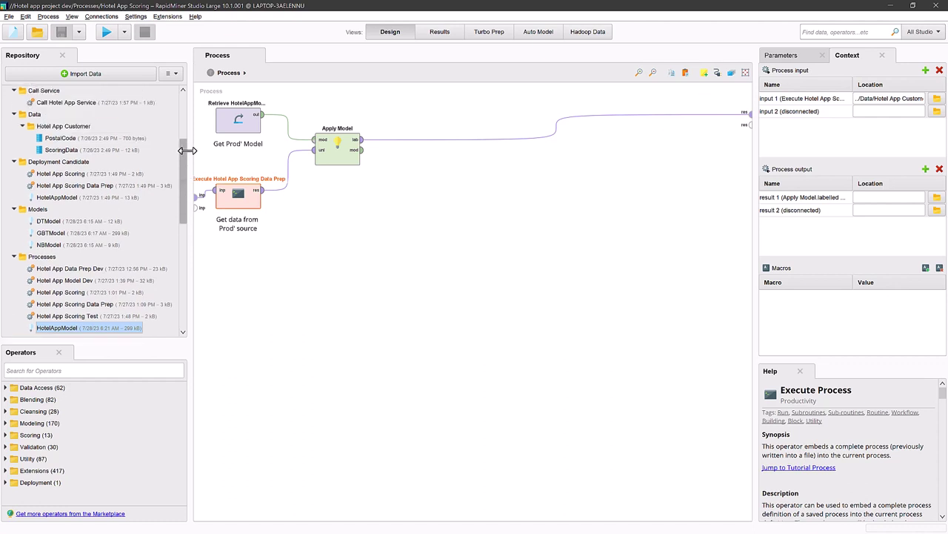
{"action": "left_click", "coordinate": [64, 138]}
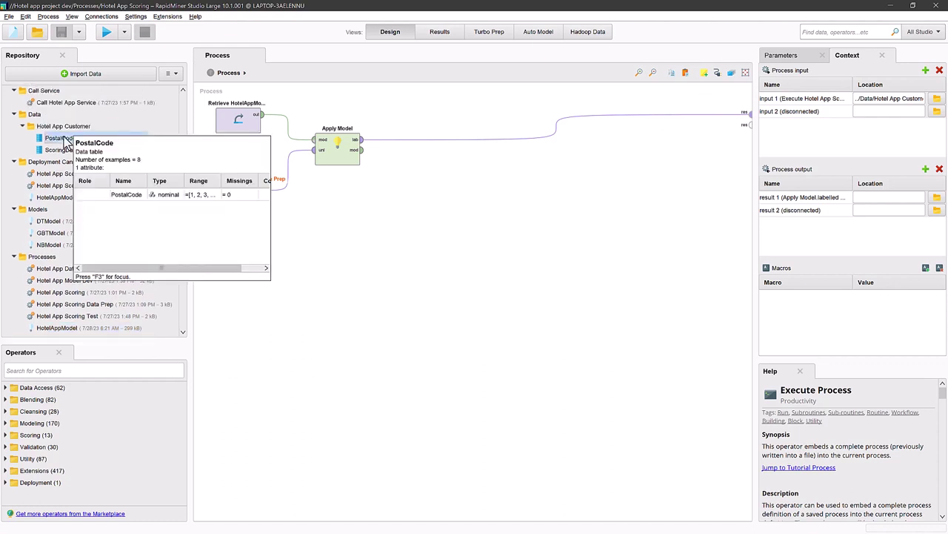
{"action": "double_click", "coordinate": [65, 138]}
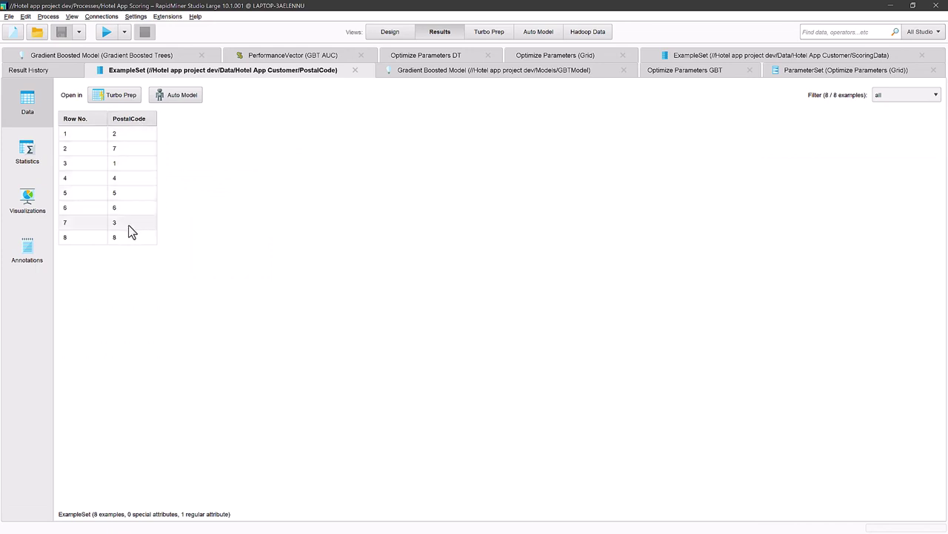
{"action": "left_click", "coordinate": [388, 32]}
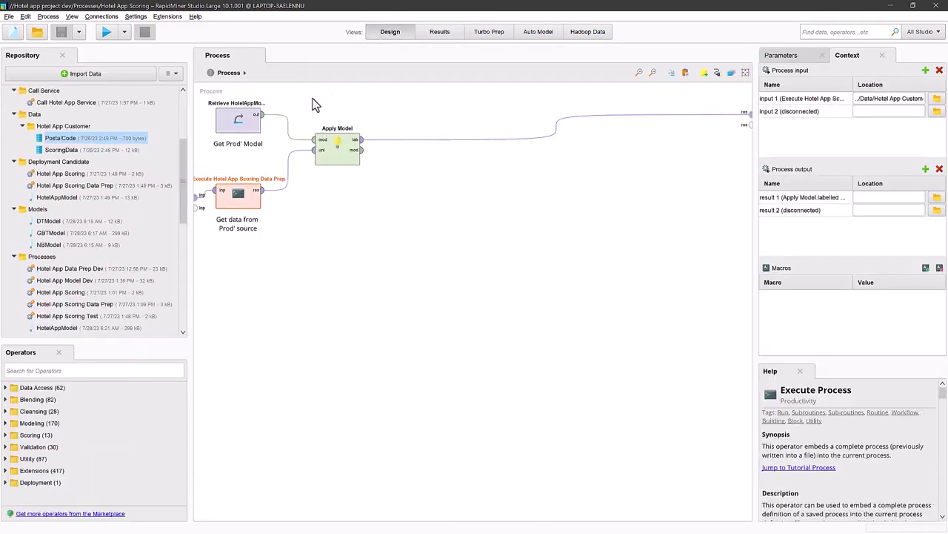
{"action": "double_click", "coordinate": [234, 204]}
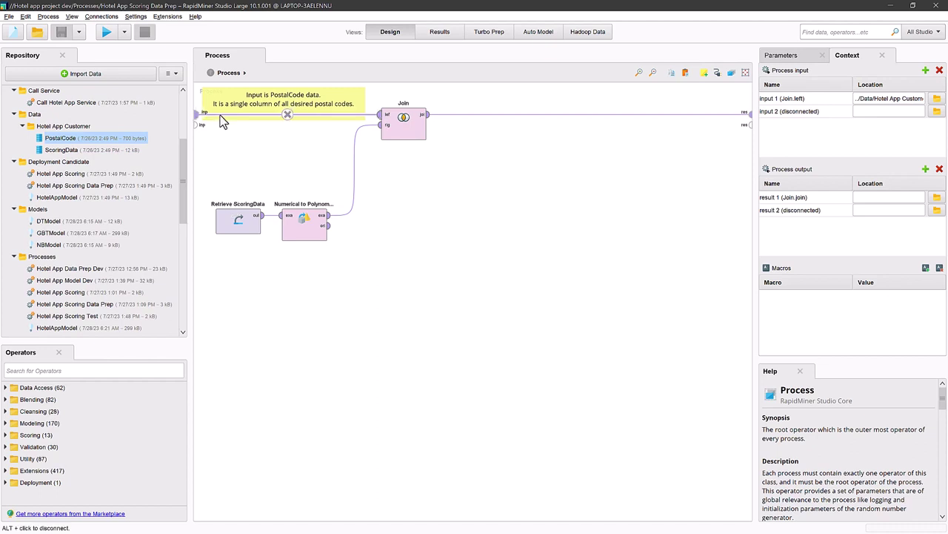
{"action": "left_click", "coordinate": [392, 123]}
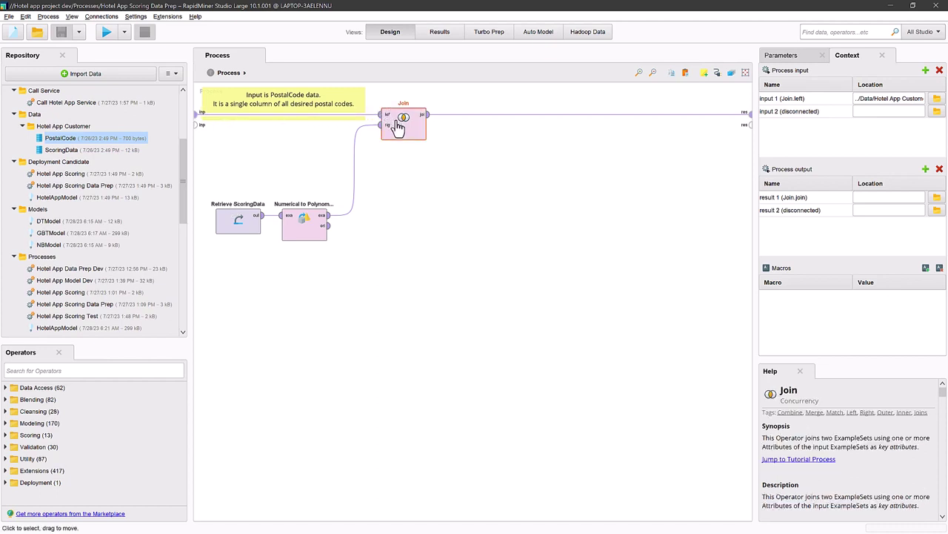
{"action": "left_click", "coordinate": [786, 56]}
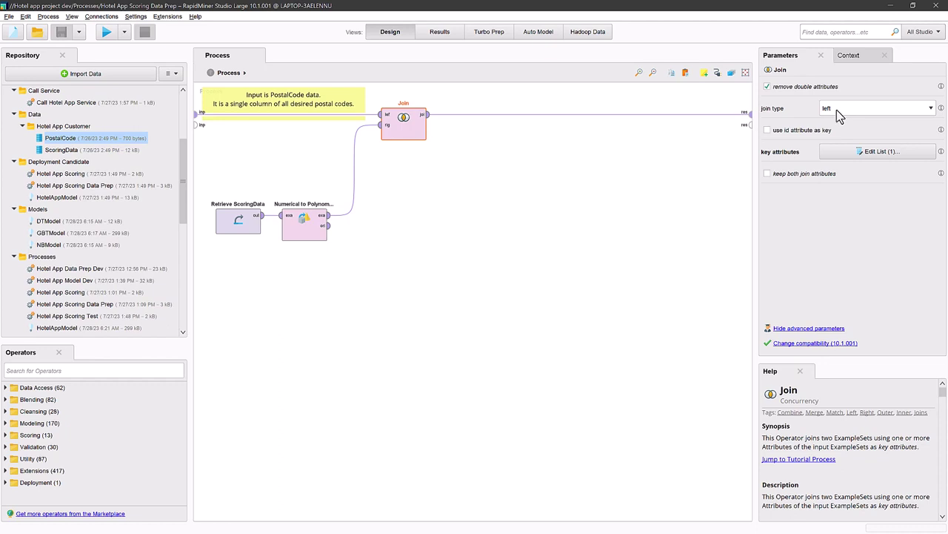
{"action": "left_click", "coordinate": [238, 222]}
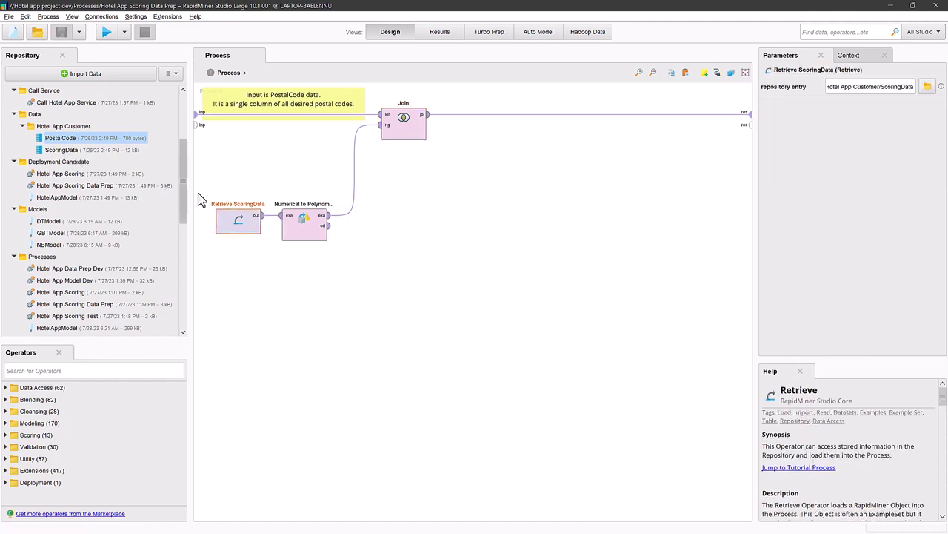
{"action": "left_click", "coordinate": [296, 227]}
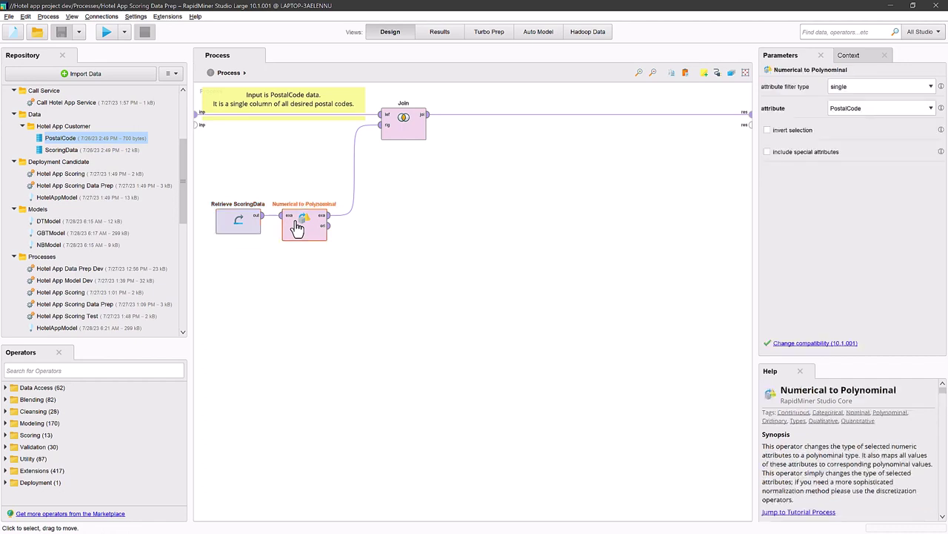
{"action": "left_click", "coordinate": [412, 134]}
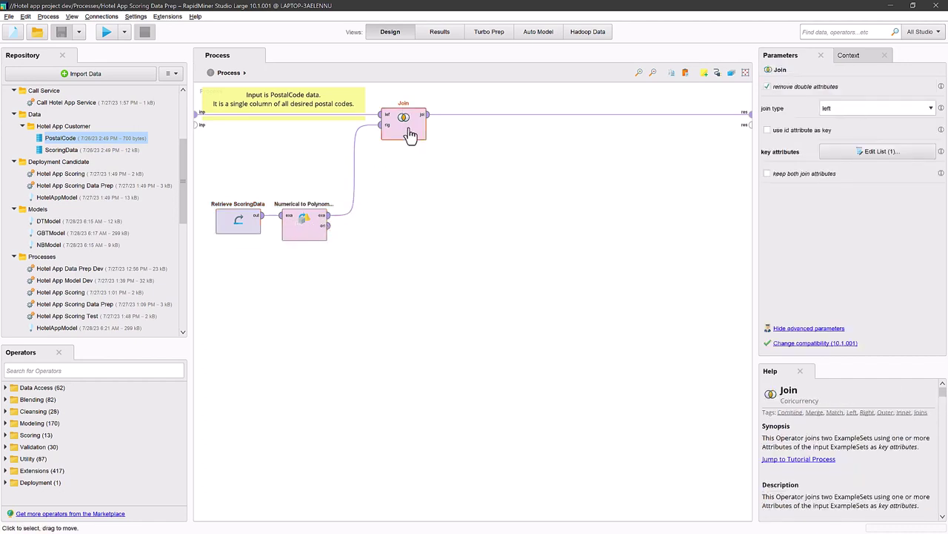
{"action": "double_click", "coordinate": [68, 295]}
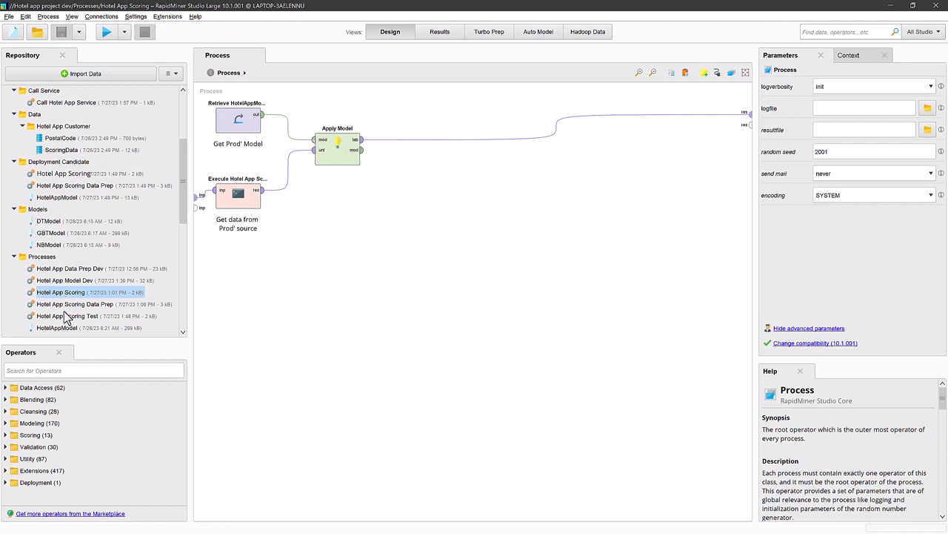
Step: Open Hotel App Scoring Test and run it, scoring 14 customers from postal codes 2 and 7
{"action": "double_click", "coordinate": [71, 317]}
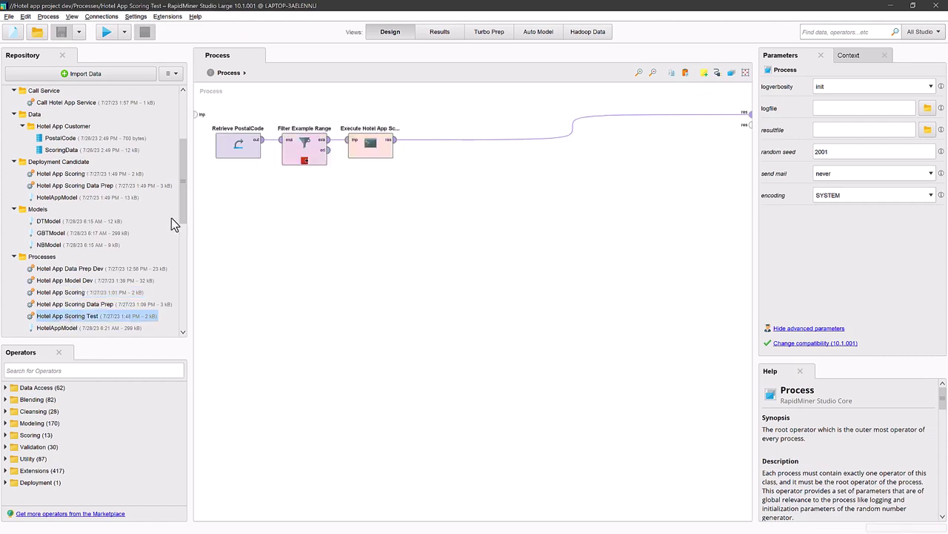
{"action": "left_click", "coordinate": [312, 150]}
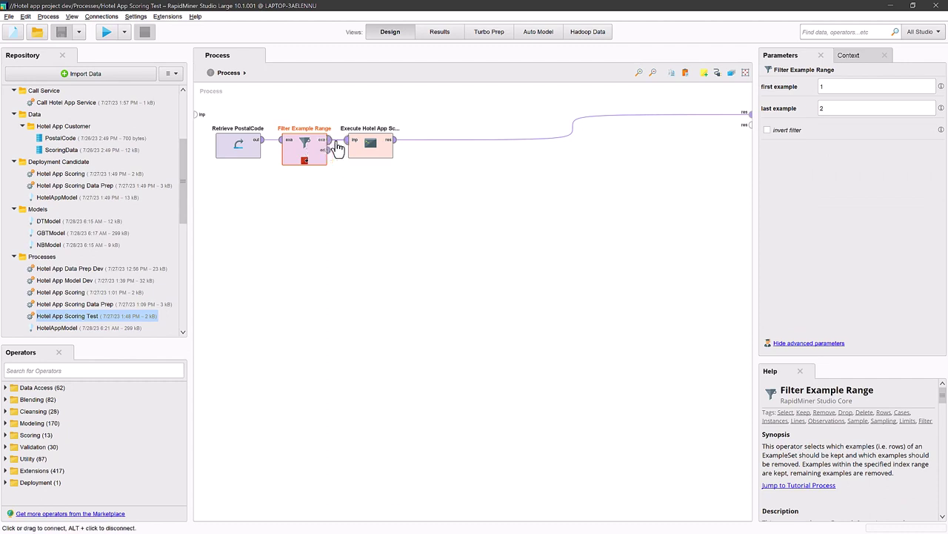
{"action": "left_click", "coordinate": [357, 146]}
{"action": "left_click", "coordinate": [304, 144]}
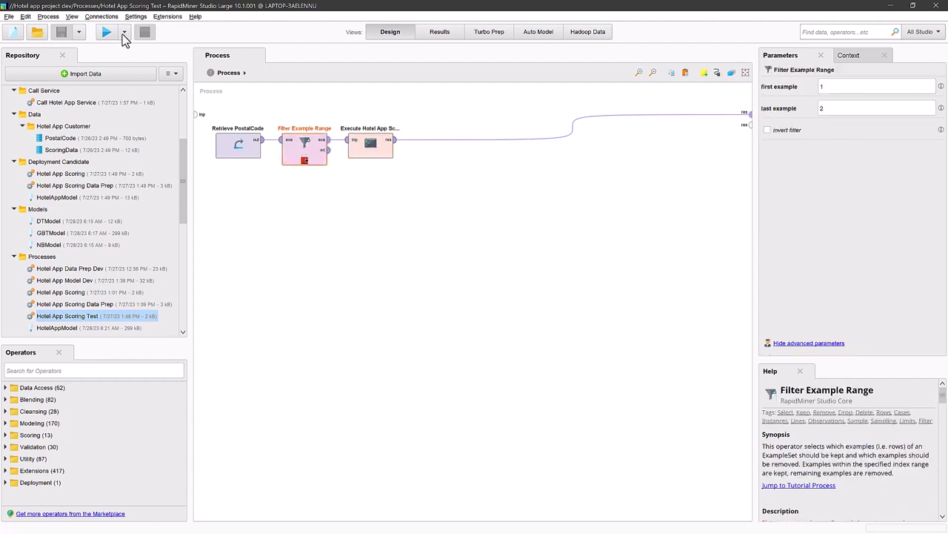
{"action": "left_click", "coordinate": [106, 32]}
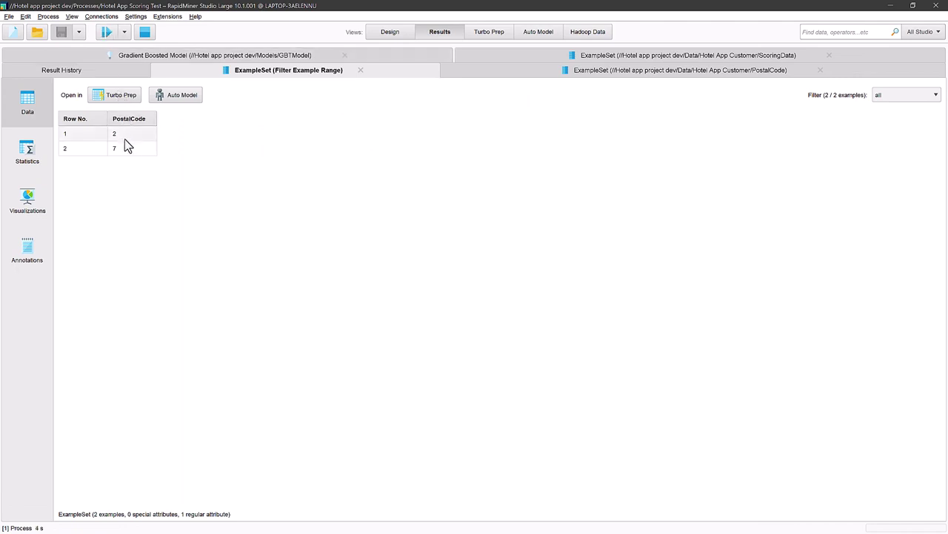
{"action": "left_click", "coordinate": [103, 31]}
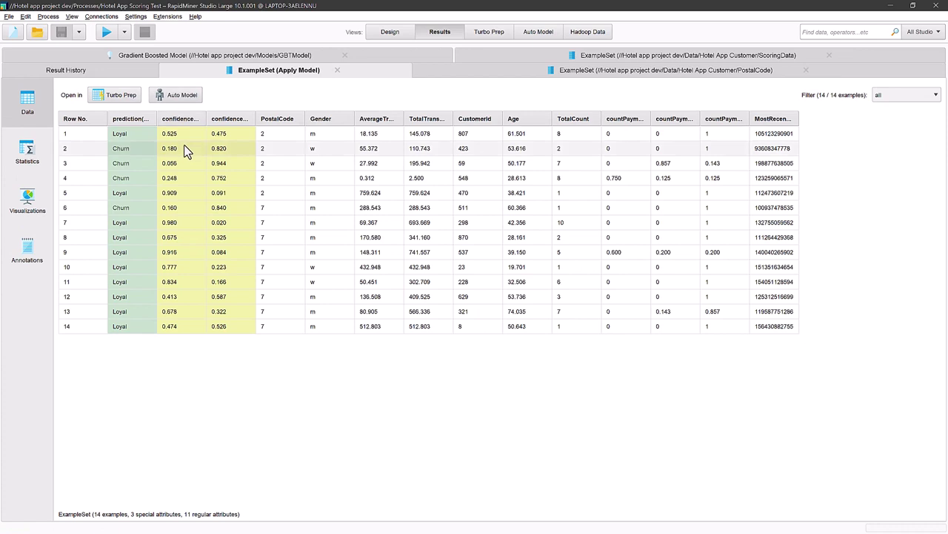
{"action": "left_click", "coordinate": [375, 35]}
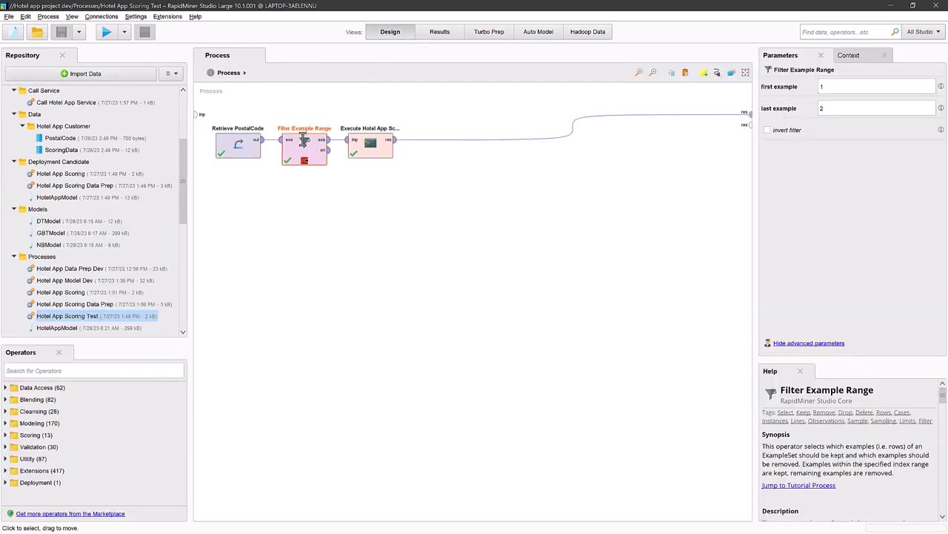
Step: Set Filter Example Range to first example 12 and last example 22, then rerun the test
{"action": "left_click", "coordinate": [829, 87]}
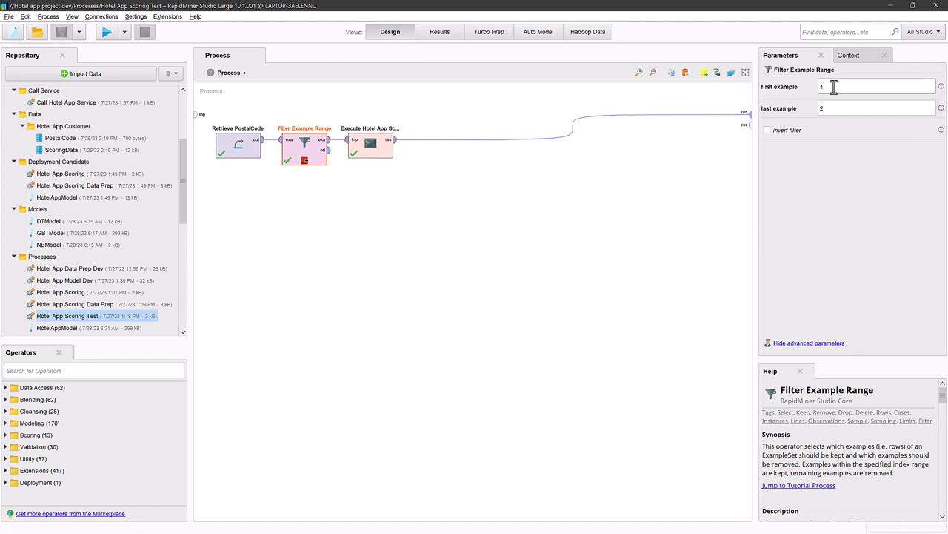
{"action": "left_click", "coordinate": [824, 109]}
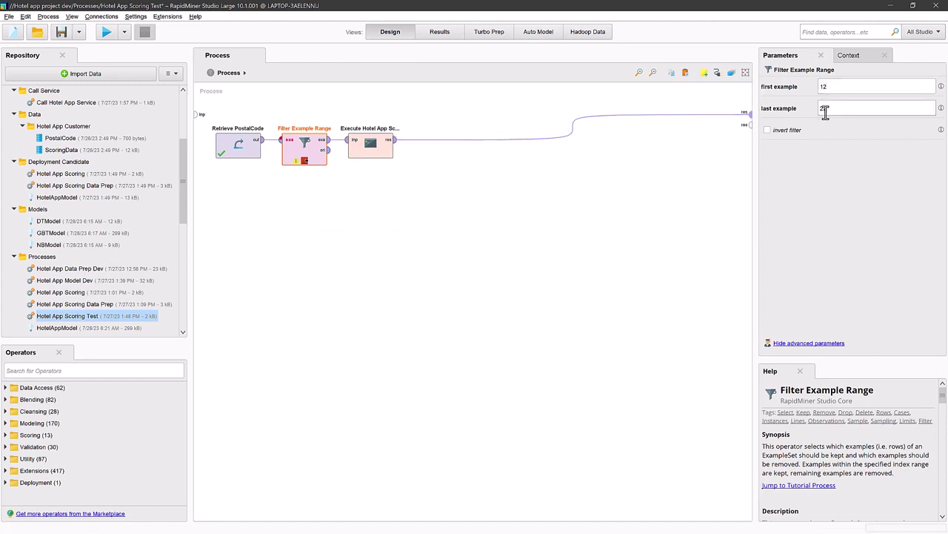
{"action": "left_click", "coordinate": [105, 33]}
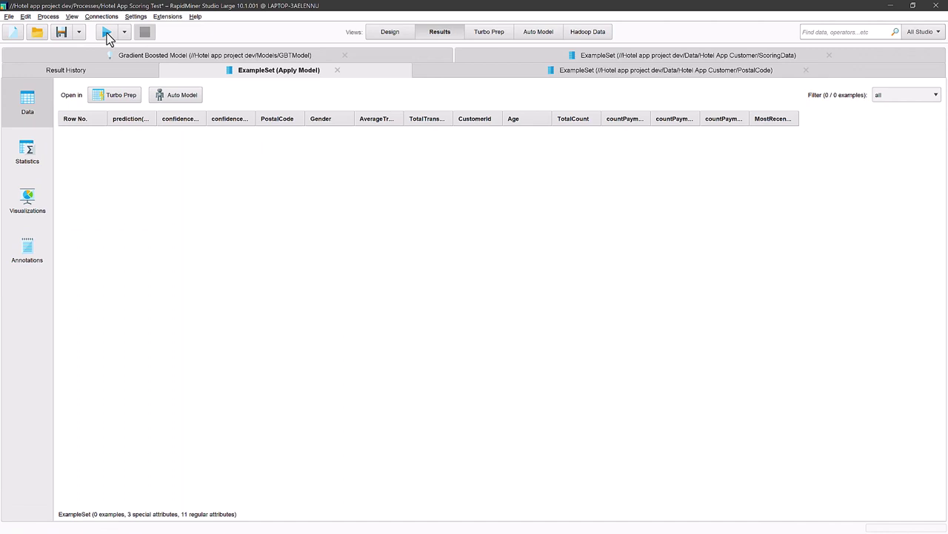
{"action": "left_click", "coordinate": [391, 32]}
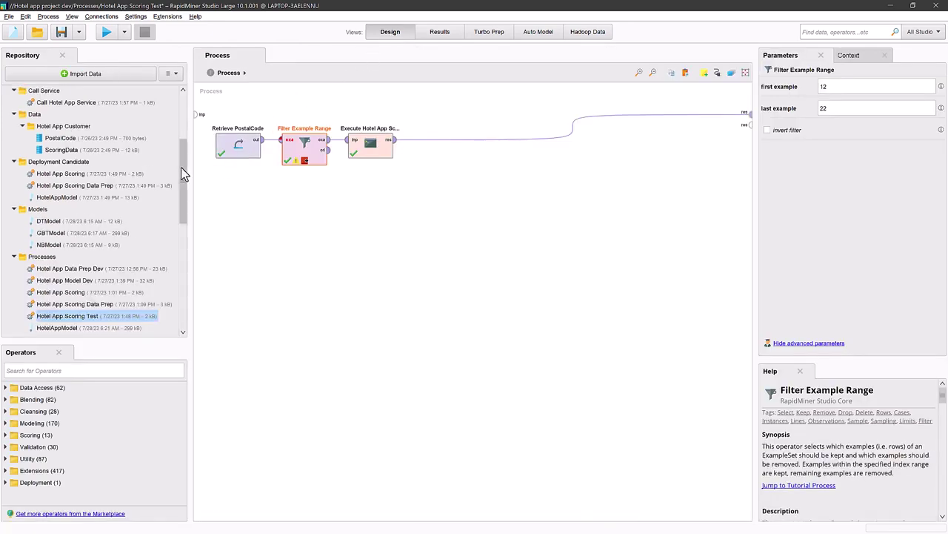
{"action": "left_click_drag", "start_coordinate": [181, 167], "coordinate": [129, 191]}
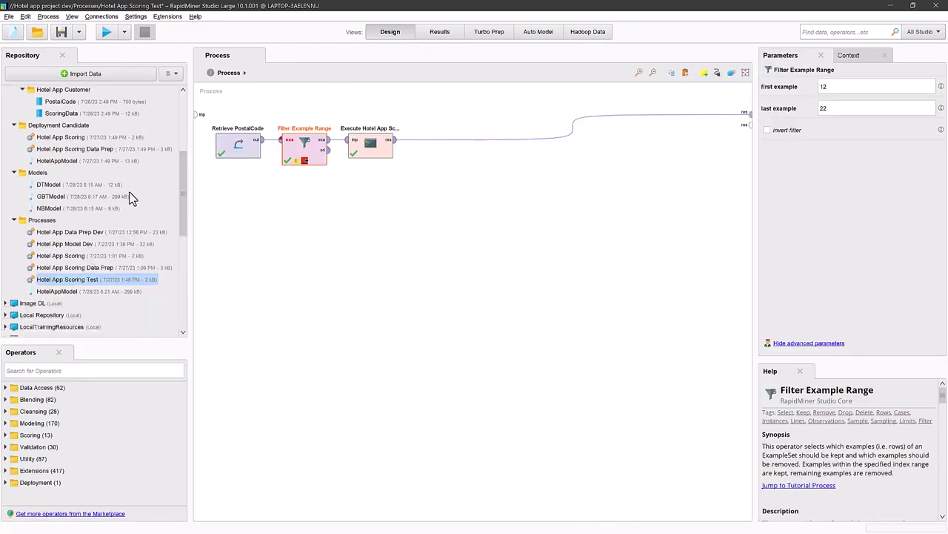
Step: Paste Hotel App Scoring, Scoring Data Prep and HotelAppModel into Deployment Candidate, overwriting all existing entries
{"action": "left_click", "coordinate": [70, 256]}
{"action": "left_click", "coordinate": [68, 268], "text": "ctrl"}
{"action": "left_click", "coordinate": [63, 291], "text": "ctrl"}
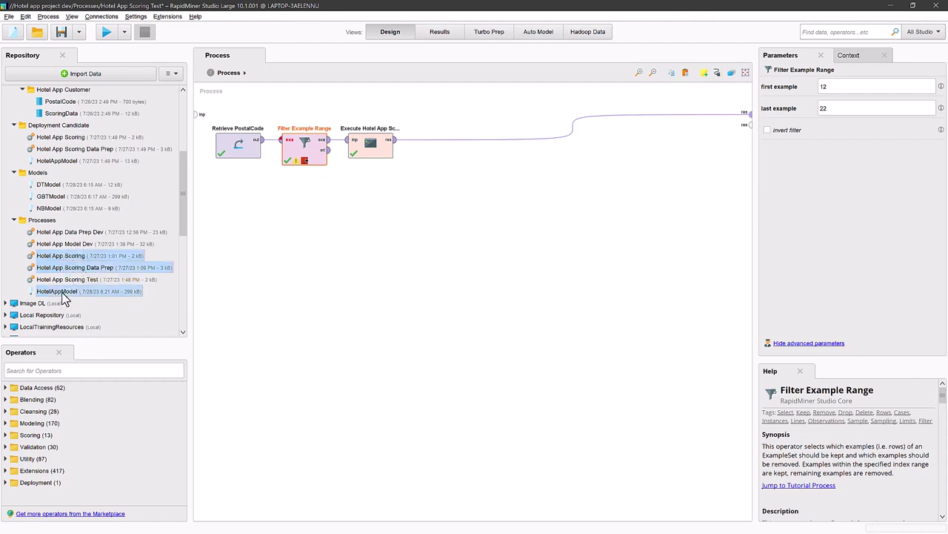
{"action": "left_click", "coordinate": [59, 126]}
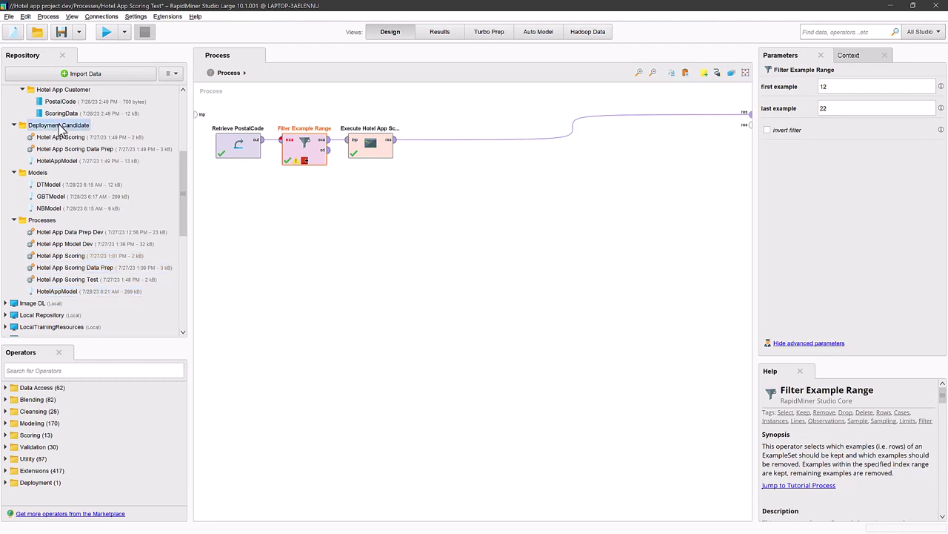
{"action": "key", "text": "ctrl+v"}
{"action": "left_click", "coordinate": [390, 271]}
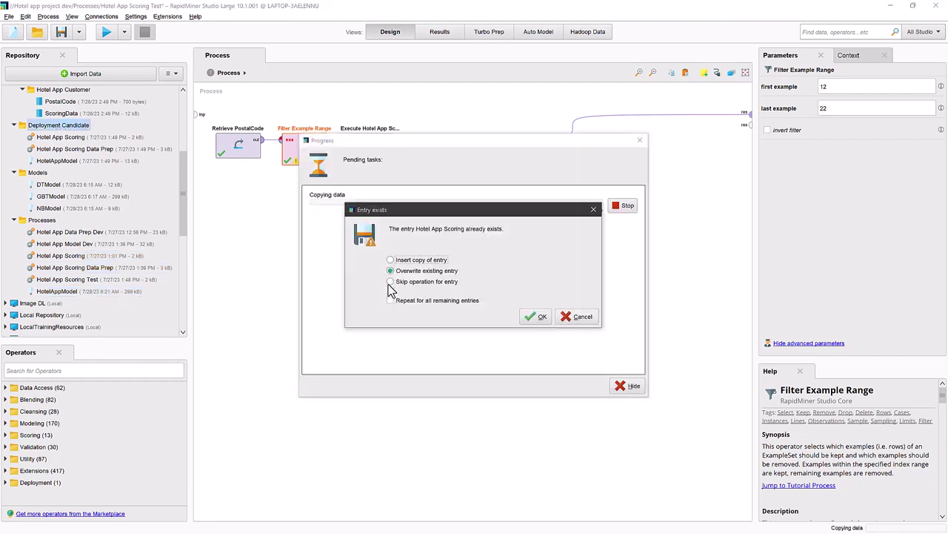
{"action": "left_click", "coordinate": [390, 300]}
{"action": "left_click", "coordinate": [536, 318]}
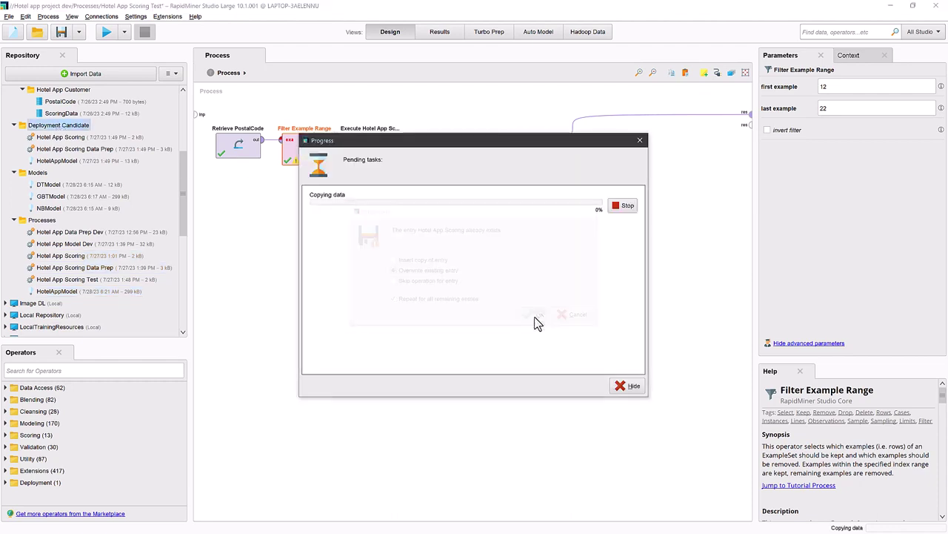
Step: Run Deployment Candidate's Scoring Data Prep and Hotel App Scoring for Loyal/Churn predictions on 100 customers
{"action": "double_click", "coordinate": [71, 149]}
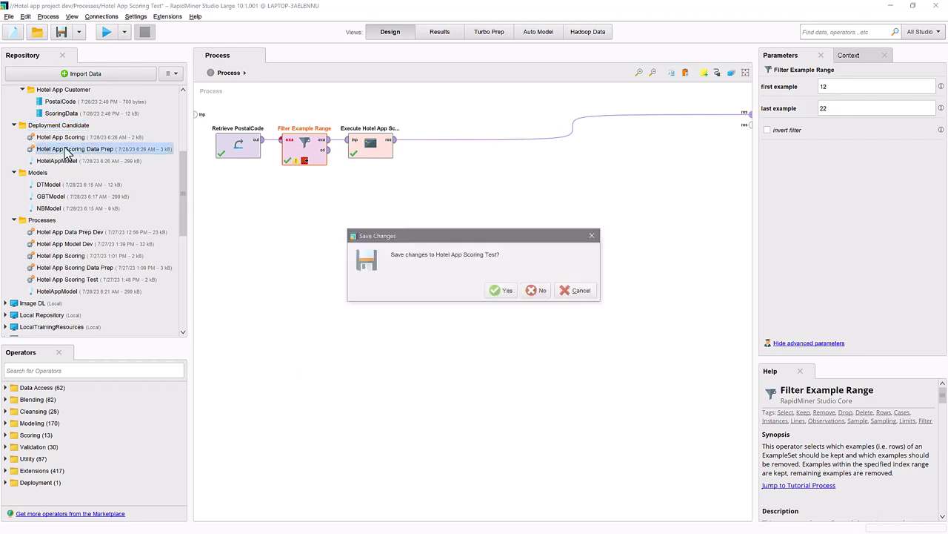
{"action": "left_click", "coordinate": [495, 291]}
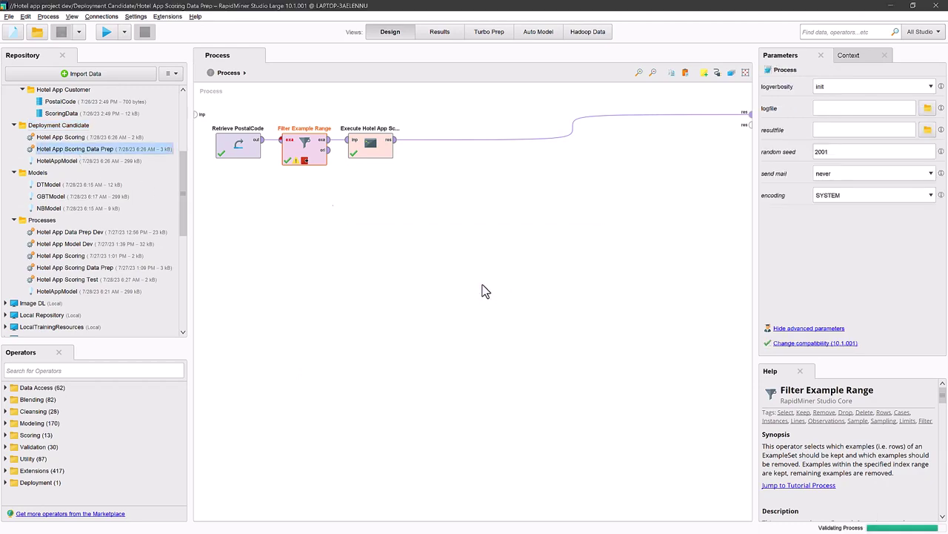
{"action": "left_click", "coordinate": [106, 33]}
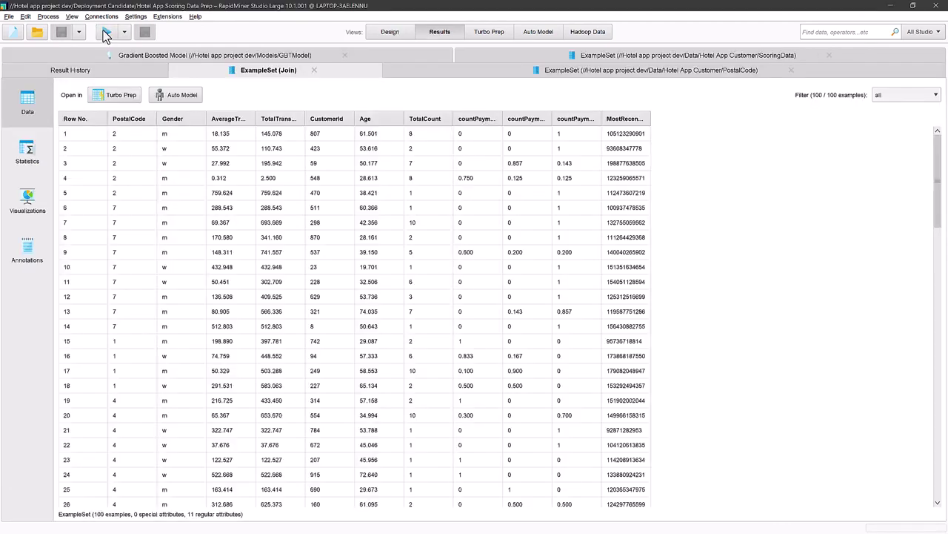
{"action": "left_click", "coordinate": [390, 35]}
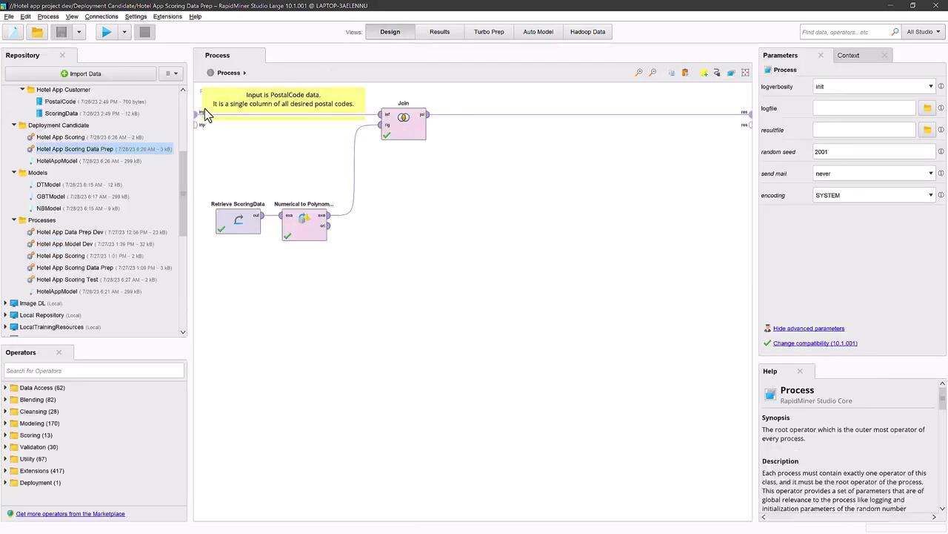
{"action": "double_click", "coordinate": [68, 137]}
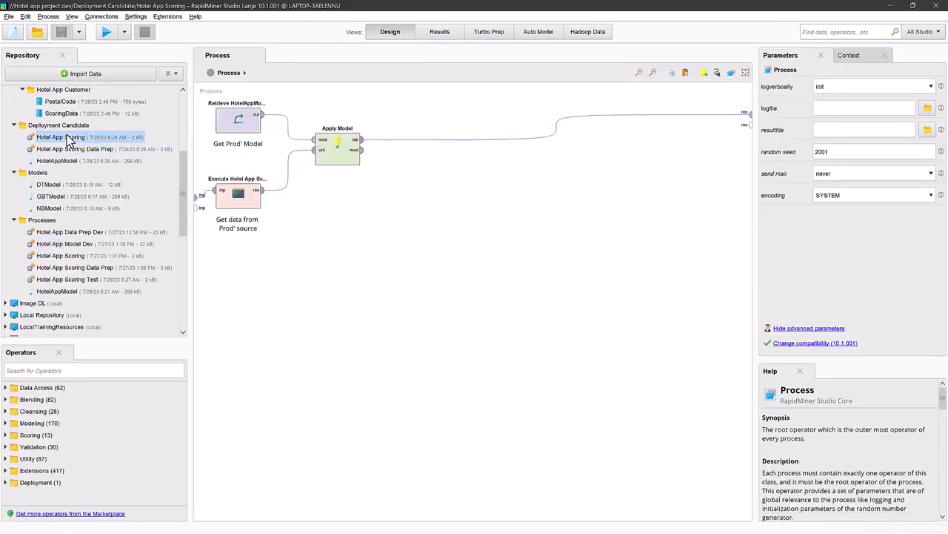
{"action": "left_click", "coordinate": [106, 33]}
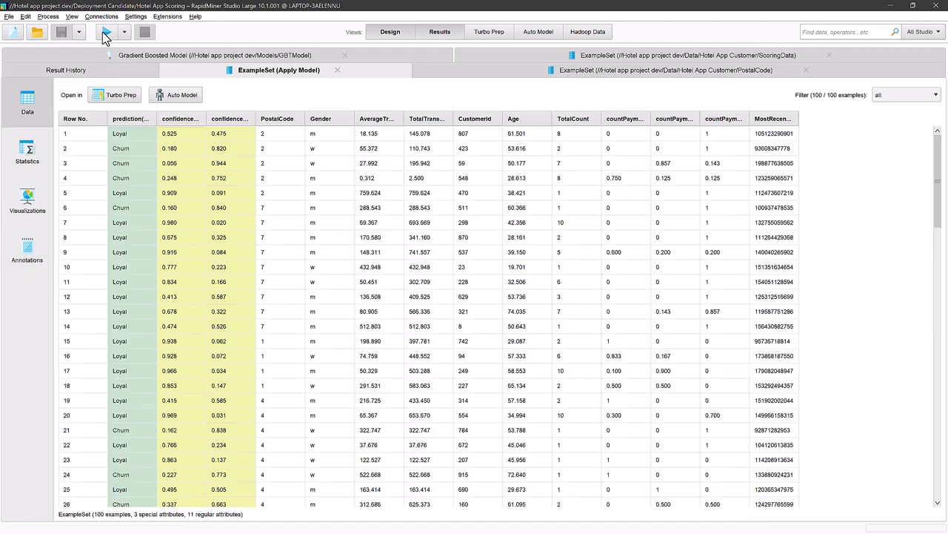
Step: Get updates for the education project from AI Hub; it is already up to date
{"action": "left_click", "coordinate": [390, 32]}
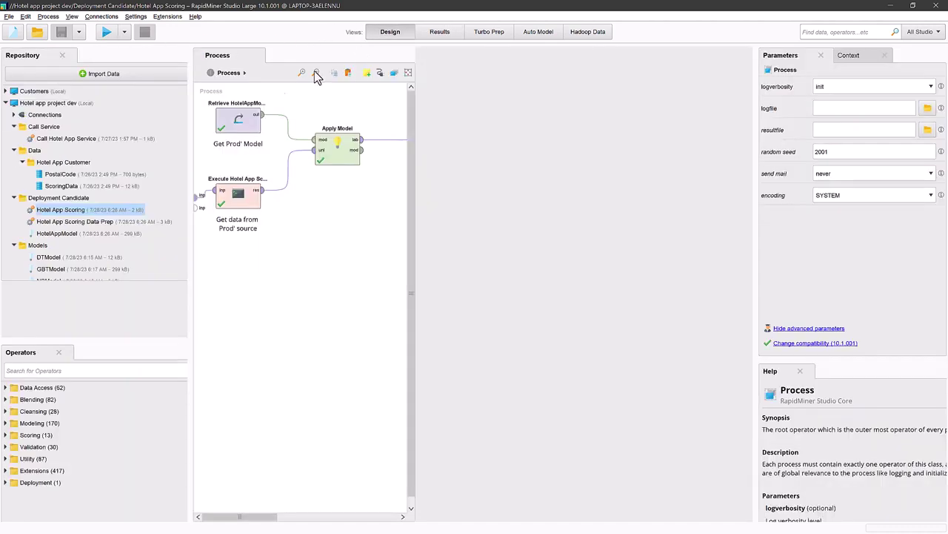
{"action": "left_click_drag", "start_coordinate": [183, 169], "coordinate": [177, 267]}
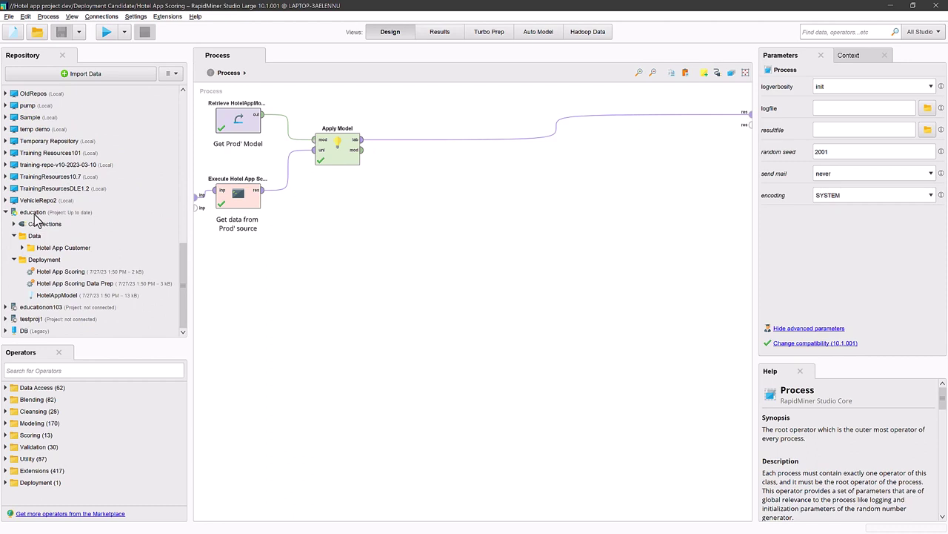
{"action": "right_click", "coordinate": [34, 215]}
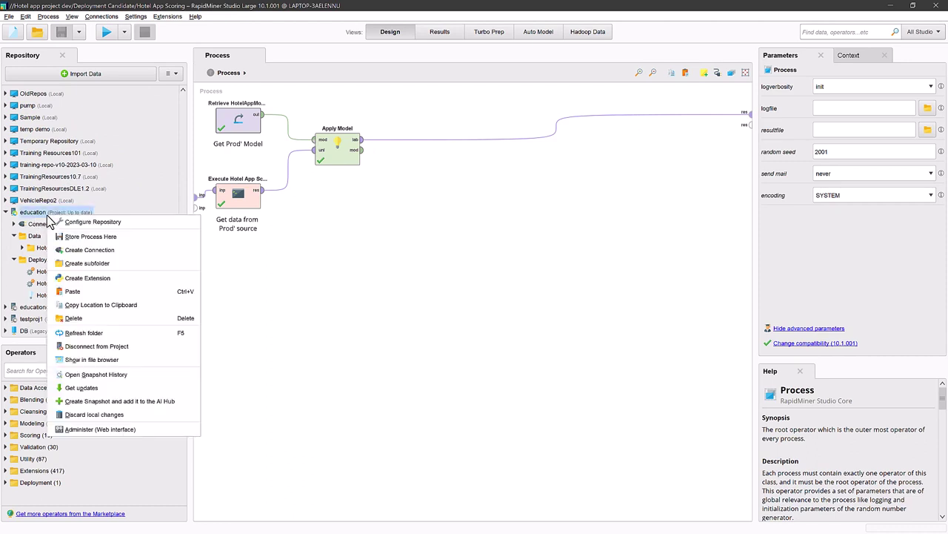
{"action": "left_click", "coordinate": [83, 389]}
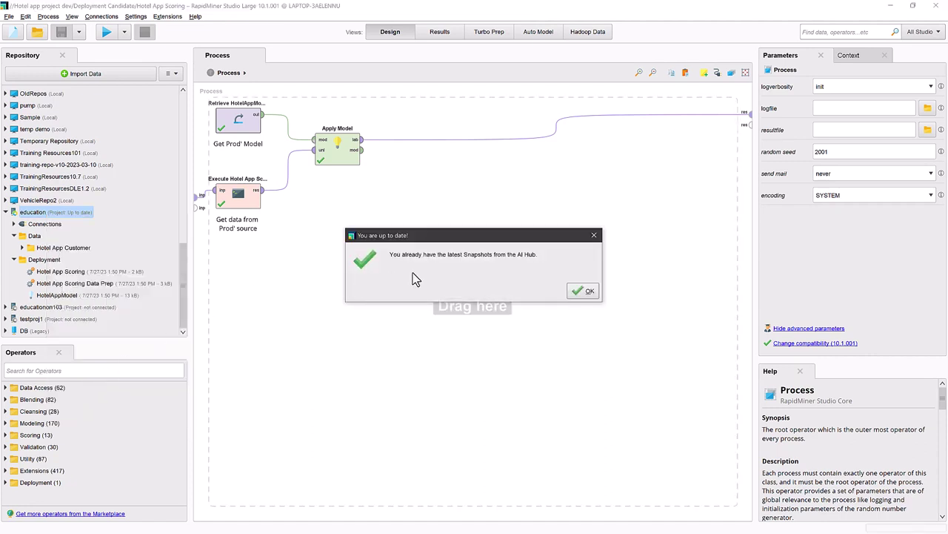
{"action": "left_click", "coordinate": [584, 292]}
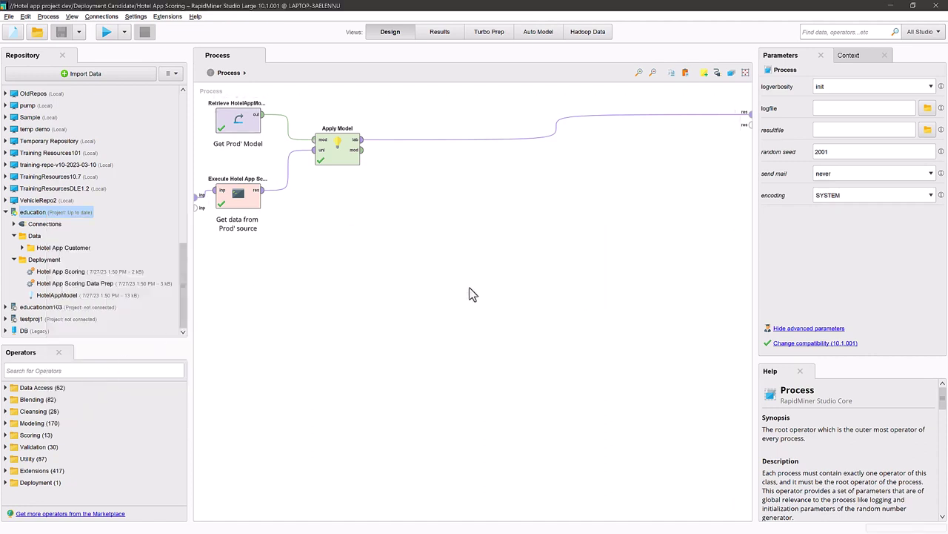
{"action": "left_click", "coordinate": [63, 263]}
{"action": "right_click", "coordinate": [63, 263]}
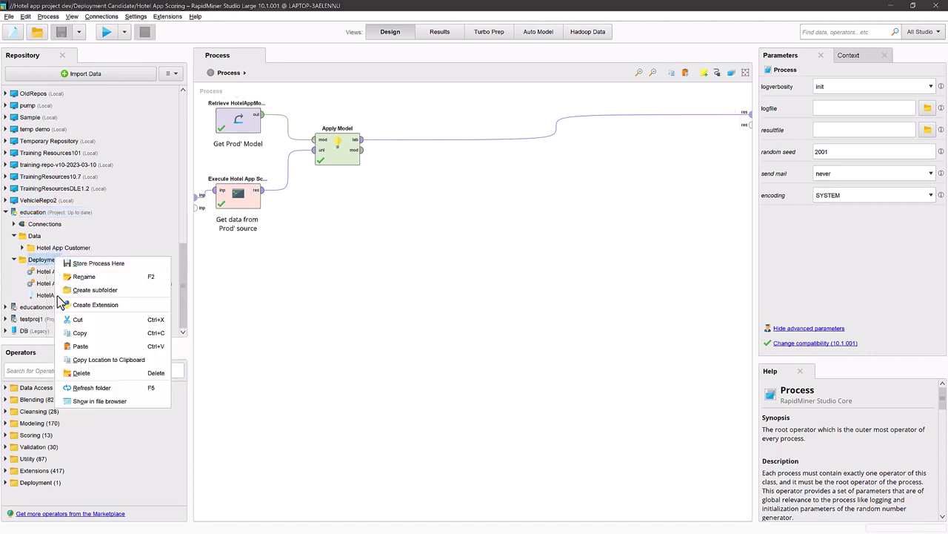
Step: Paste the copied entries into education's Deployment folder, overwriting all existing entries
{"action": "left_click", "coordinate": [91, 349]}
{"action": "left_click", "coordinate": [398, 271]}
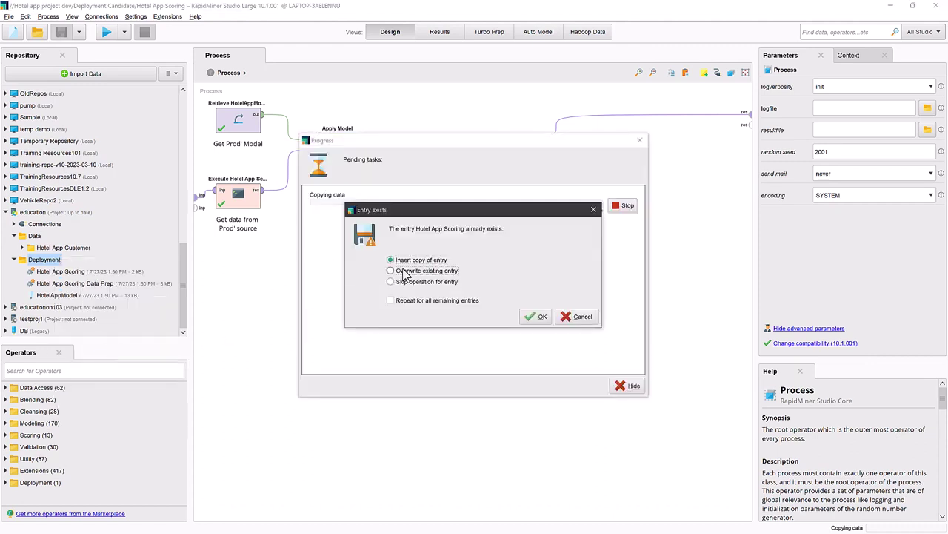
{"action": "left_click", "coordinate": [407, 302]}
{"action": "left_click", "coordinate": [541, 318]}
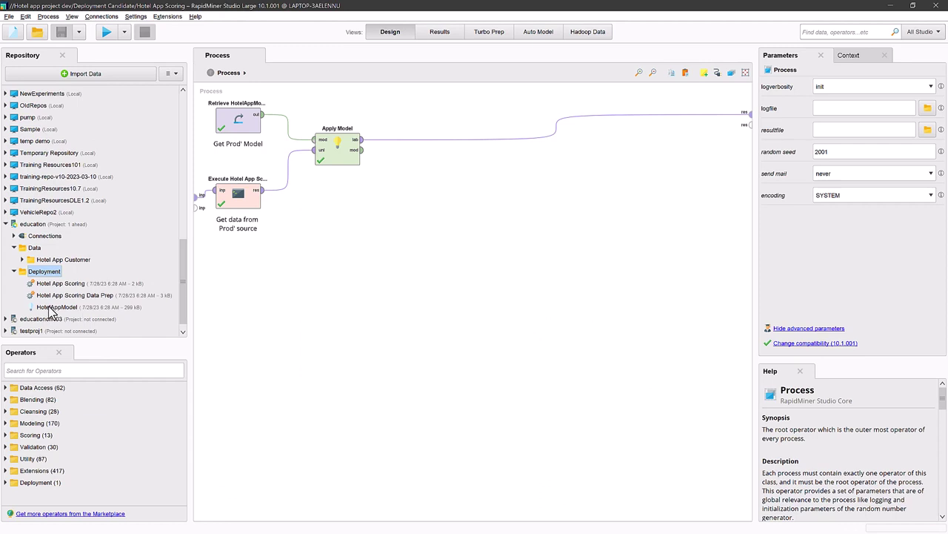
Step: Open and run education's Hotel App Scoring process to check its predictions
{"action": "mouse_move", "coordinate": [52, 313]}
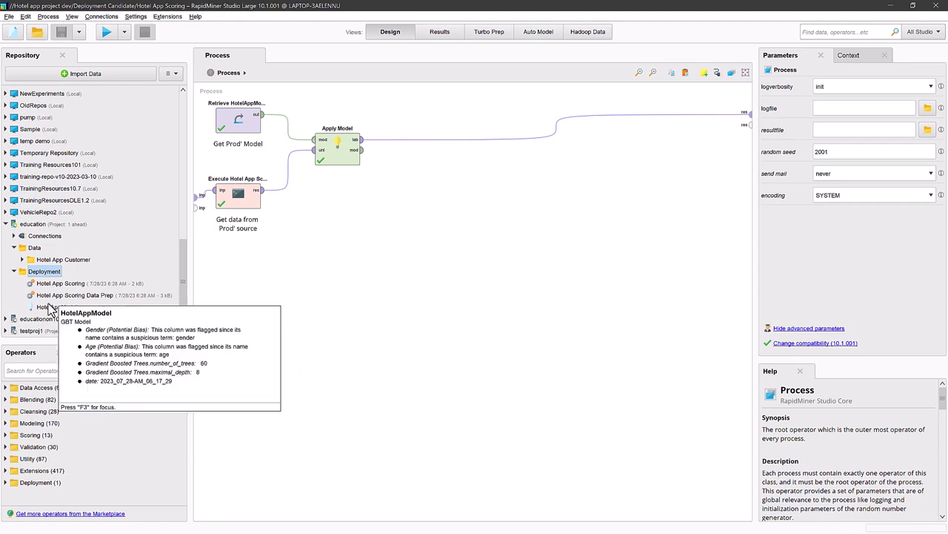
{"action": "double_click", "coordinate": [52, 286]}
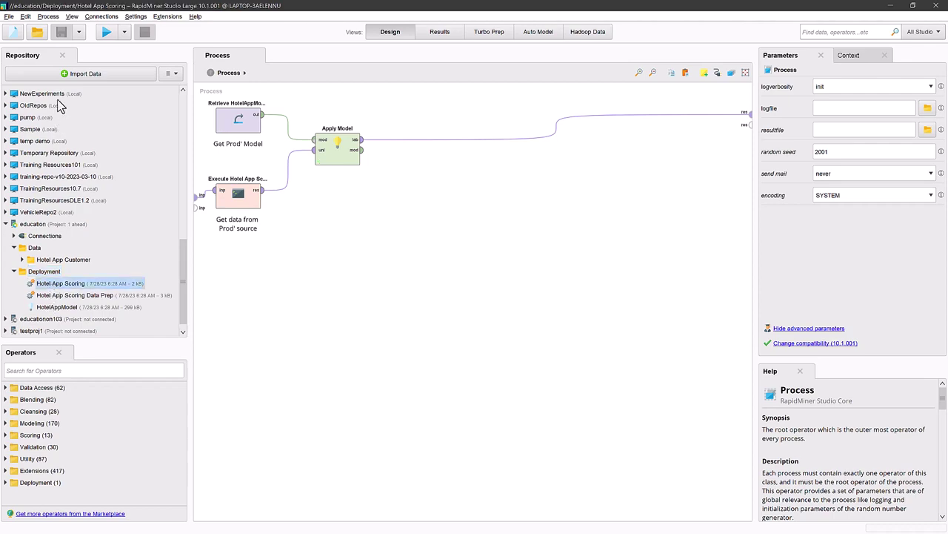
{"action": "left_click", "coordinate": [104, 34]}
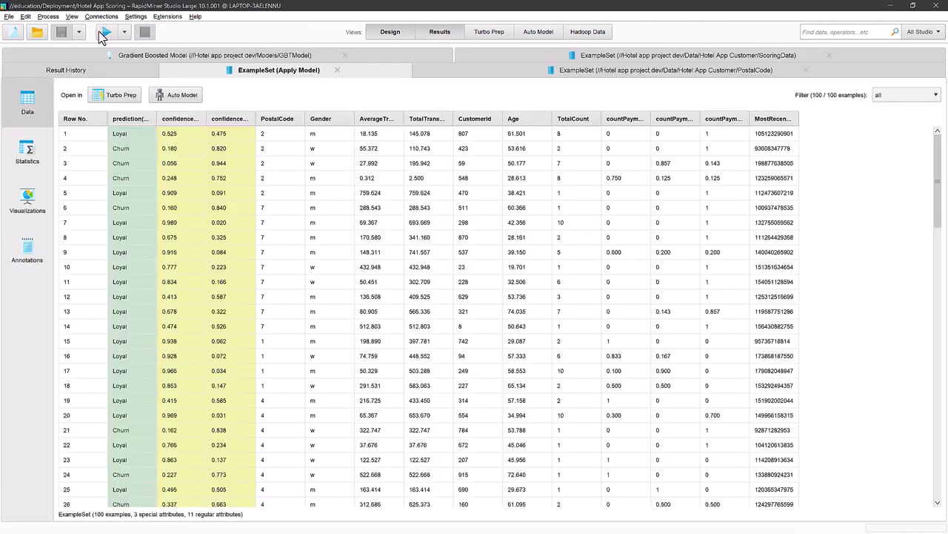
{"action": "left_click", "coordinate": [384, 31]}
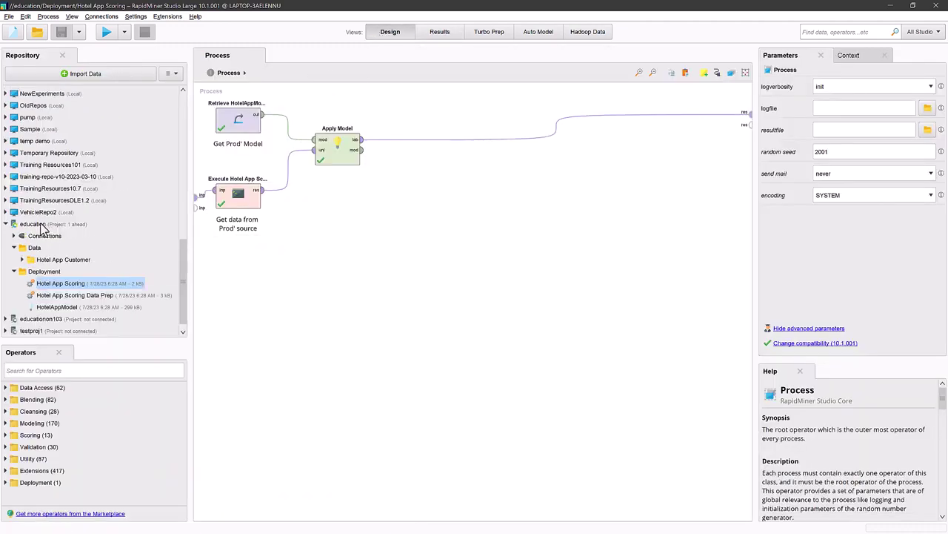
Step: Create an AI Hub snapshot of the education project described 'Update GBT Model'
{"action": "right_click", "coordinate": [41, 228]}
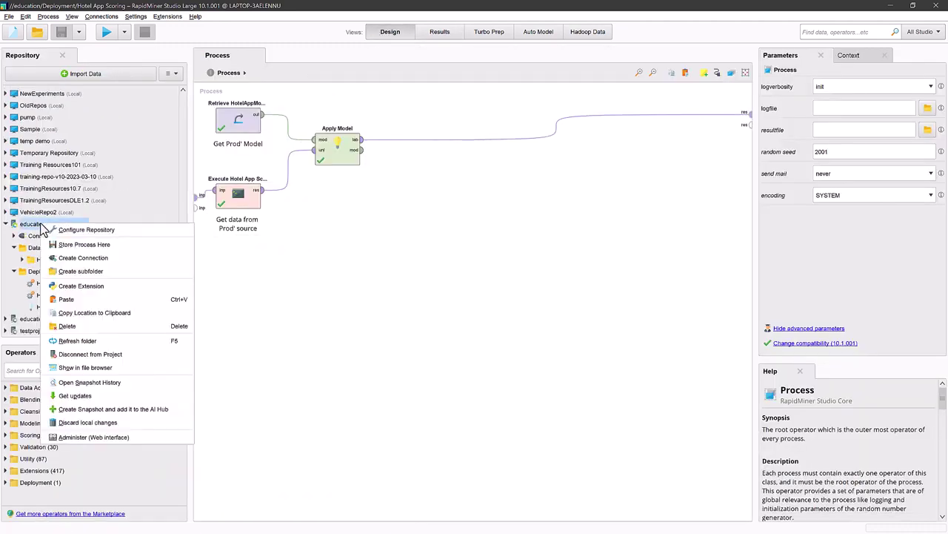
{"action": "left_click", "coordinate": [84, 411]}
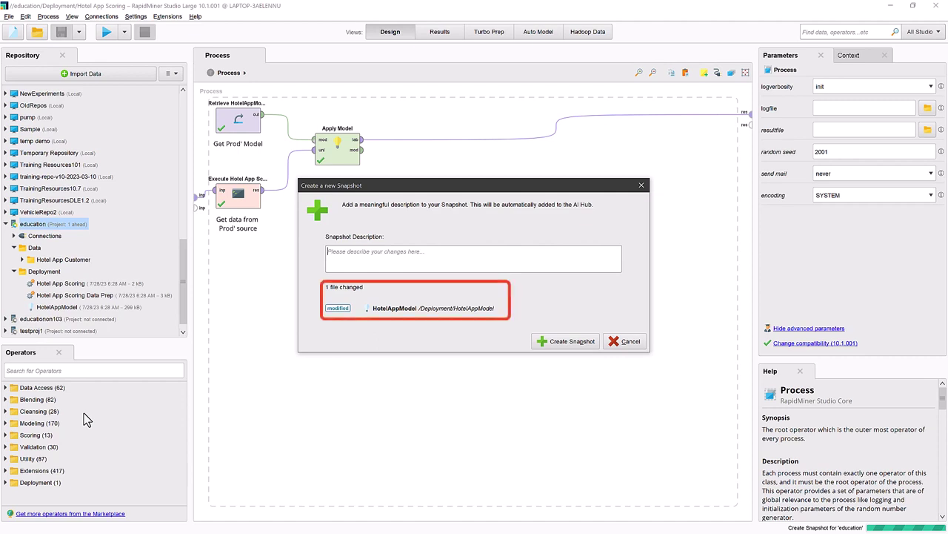
{"action": "type", "text": "Update GB"}
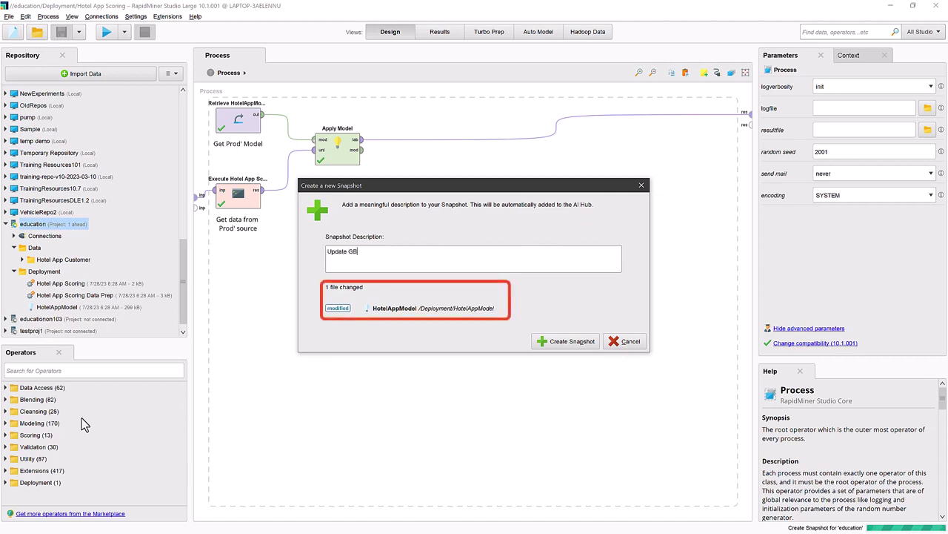
{"action": "type", "text": "T Model"}
{"action": "left_click", "coordinate": [562, 341]}
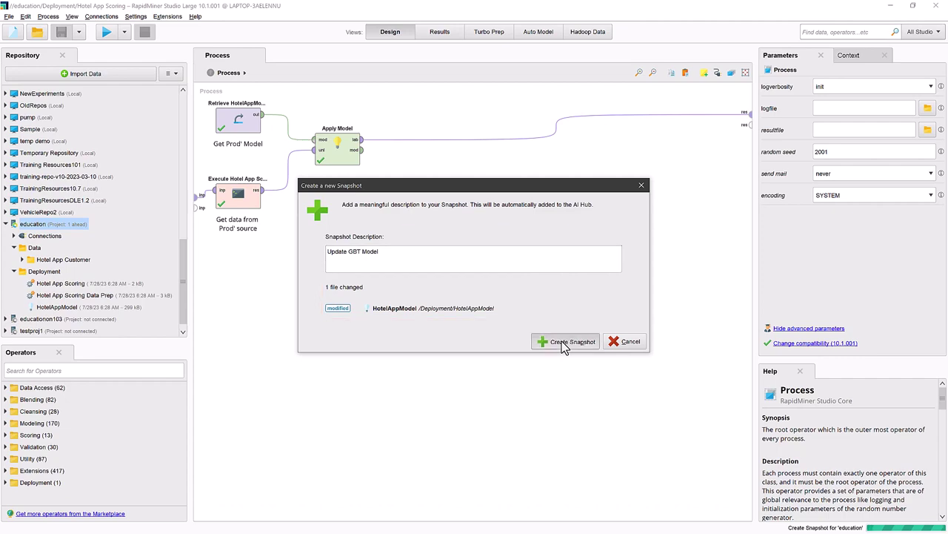
Step: Verify 'Update GBT Model' in the education project's Snapshot History, then view its Endpoints list
{"action": "left_click", "coordinate": [581, 290]}
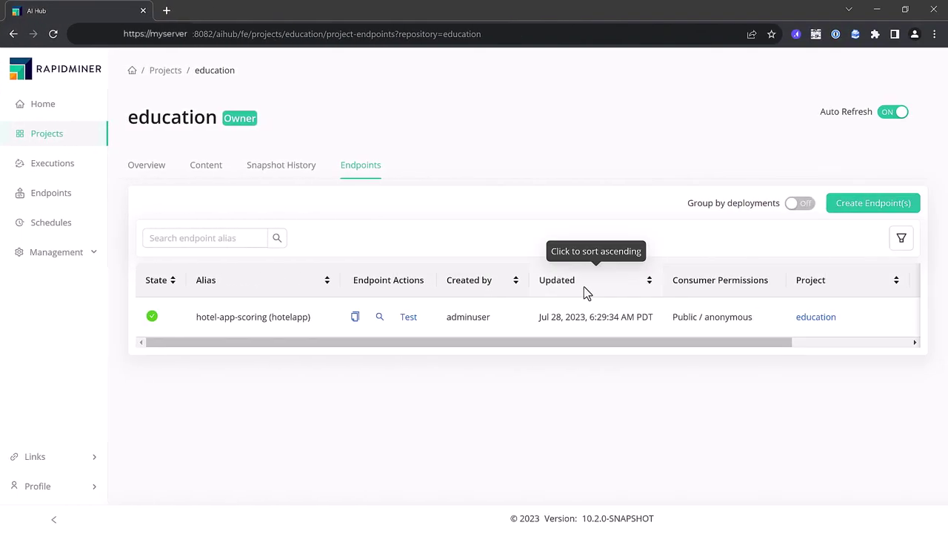
{"action": "left_click", "coordinate": [299, 172]}
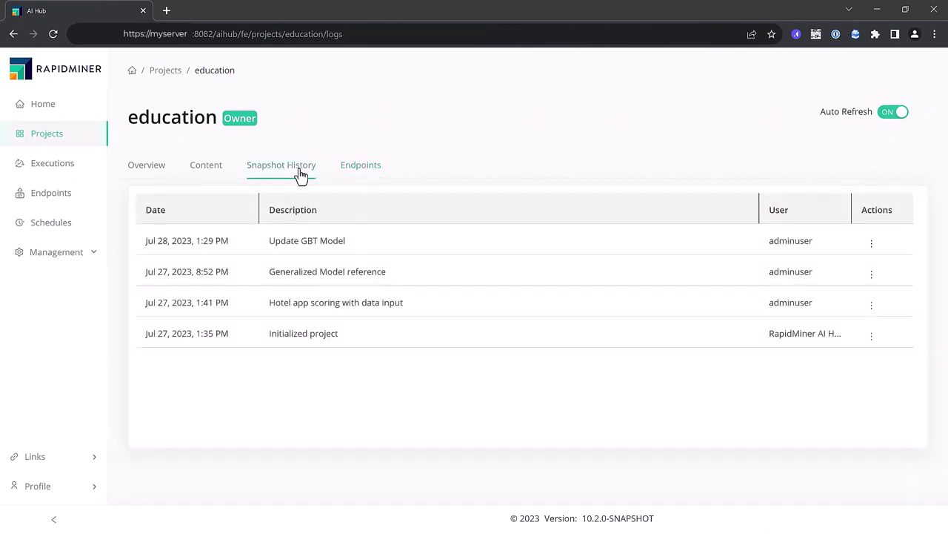
{"action": "left_click", "coordinate": [360, 170]}
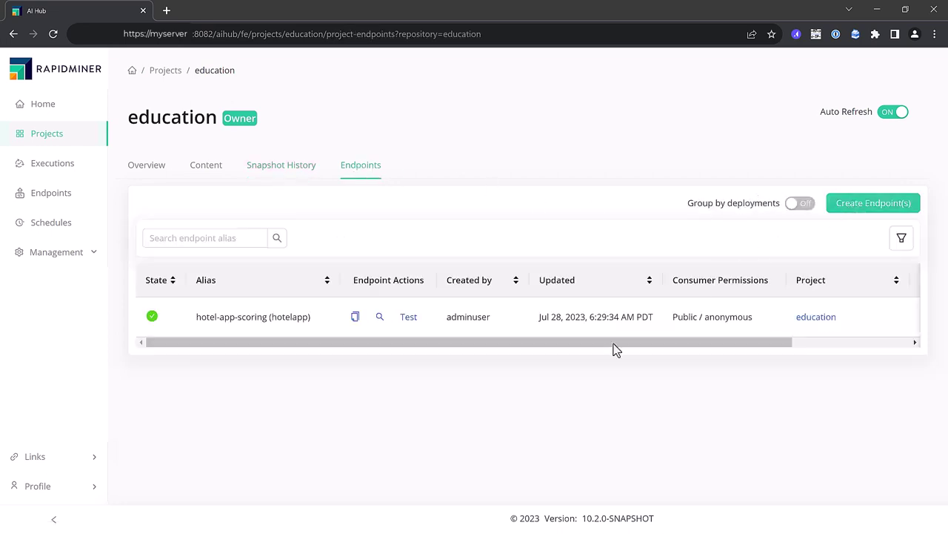
{"action": "left_click_drag", "start_coordinate": [615, 343], "coordinate": [904, 350]}
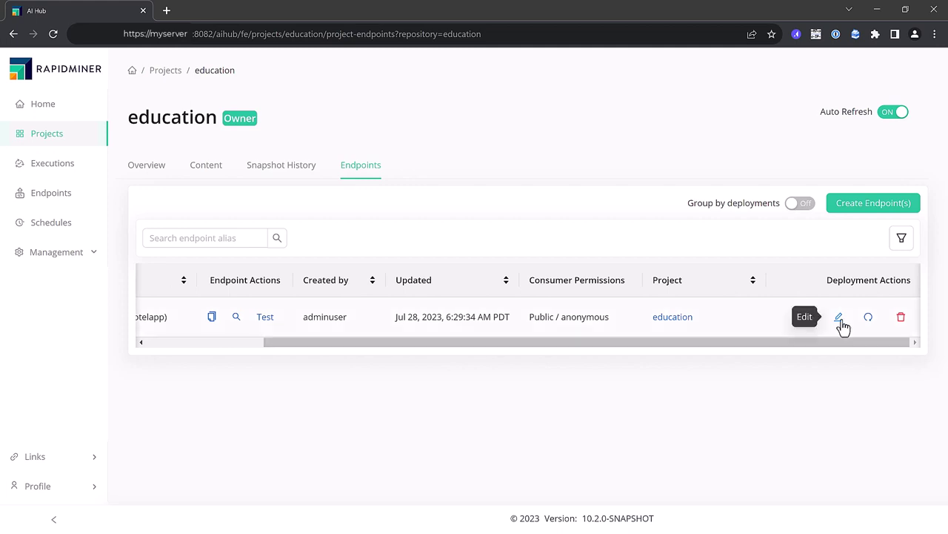
Step: Edit the hotelapp deployment to use the 'Update GBT Model' snapshot
{"action": "left_click", "coordinate": [842, 325]}
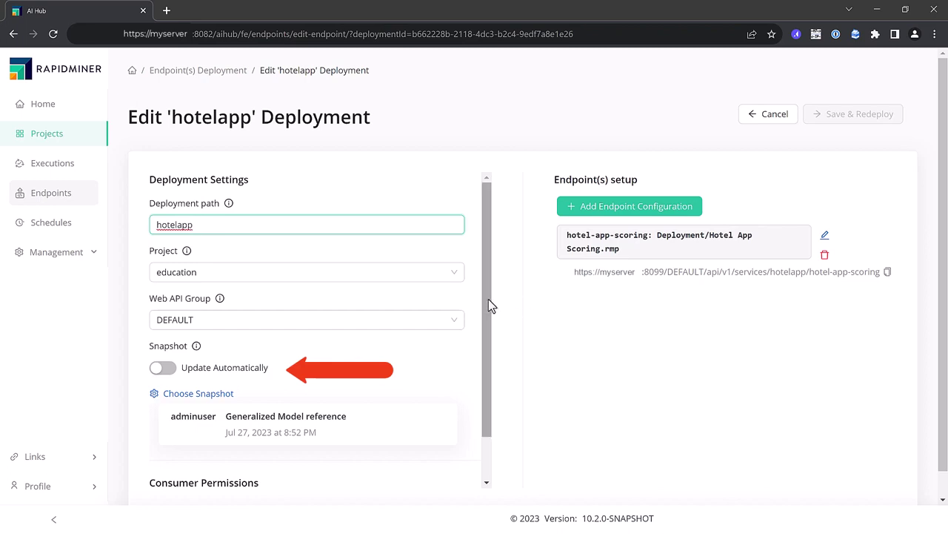
{"action": "scroll", "coordinate": [488, 311], "scroll_direction": "down", "scroll_amount": 2}
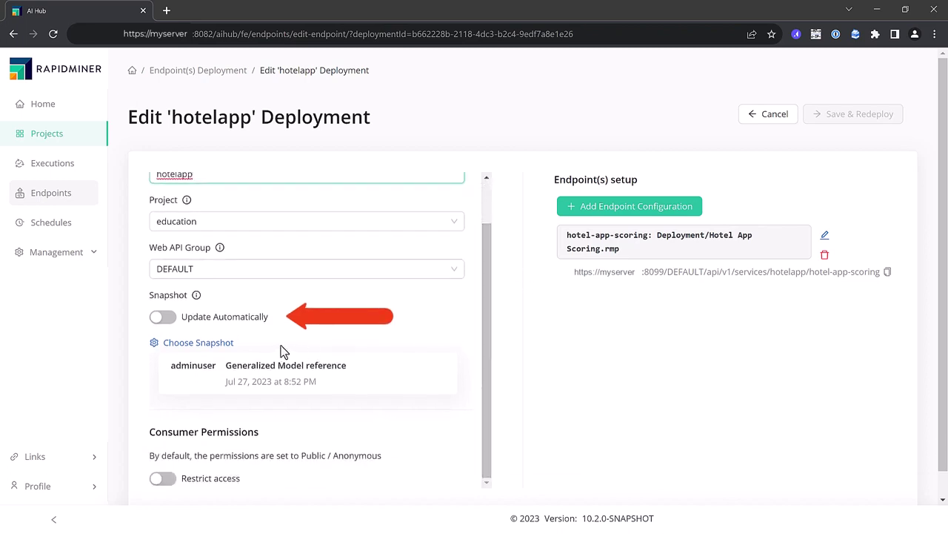
{"action": "left_click", "coordinate": [208, 347]}
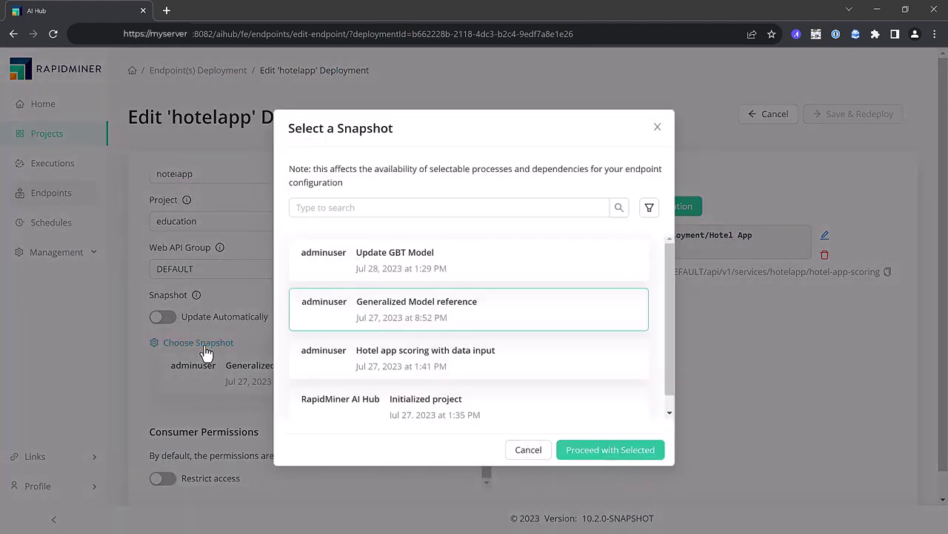
{"action": "left_click", "coordinate": [377, 268]}
{"action": "left_click", "coordinate": [615, 459]}
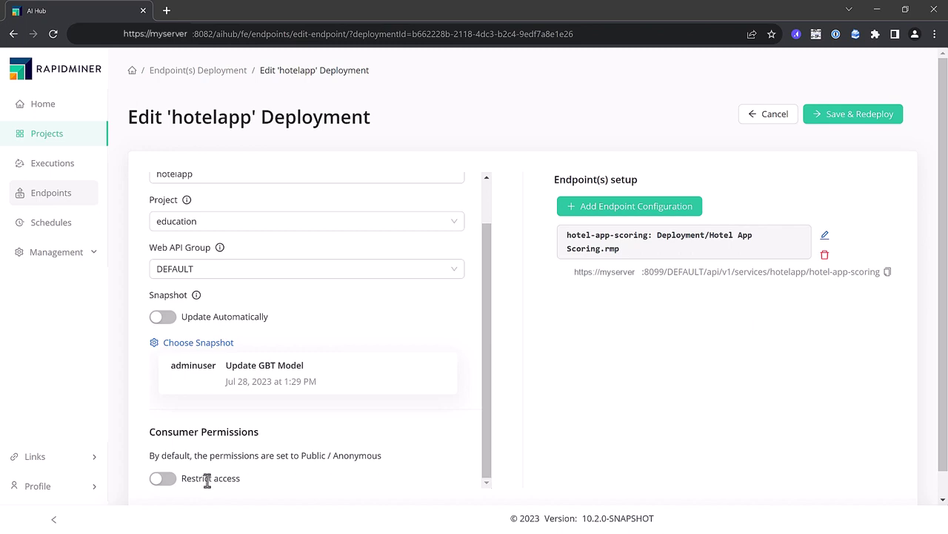
Step: Toggle endpoint access restriction on and back off, keeping hotelapp public/anonymous
{"action": "scroll", "coordinate": [201, 474], "scroll_direction": "down", "scroll_amount": 1}
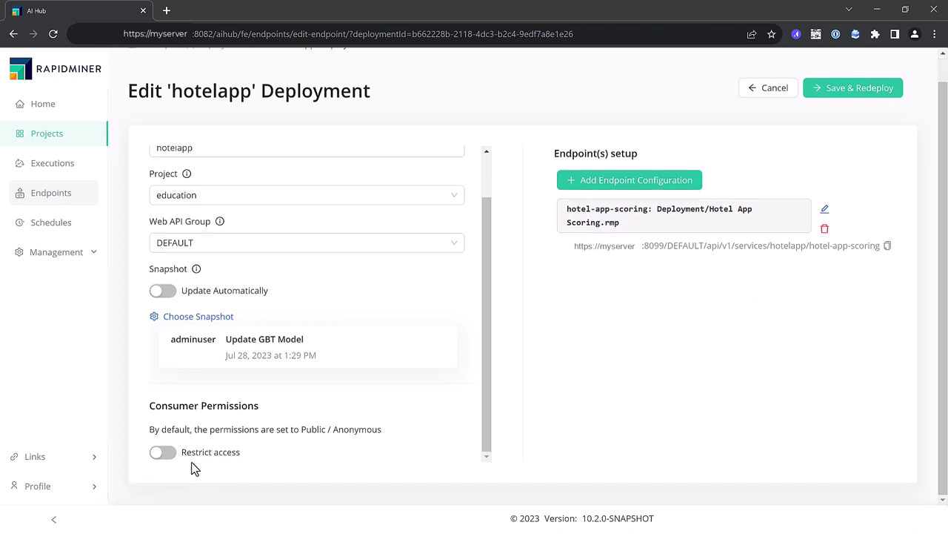
{"action": "left_click", "coordinate": [163, 452]}
{"action": "scroll", "coordinate": [176, 455], "scroll_direction": "down", "scroll_amount": 1}
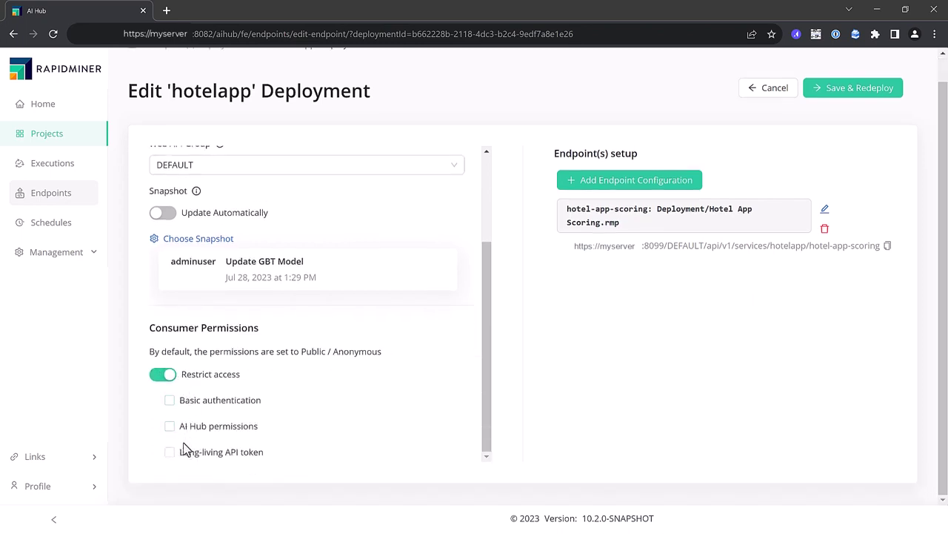
{"action": "left_click", "coordinate": [165, 375]}
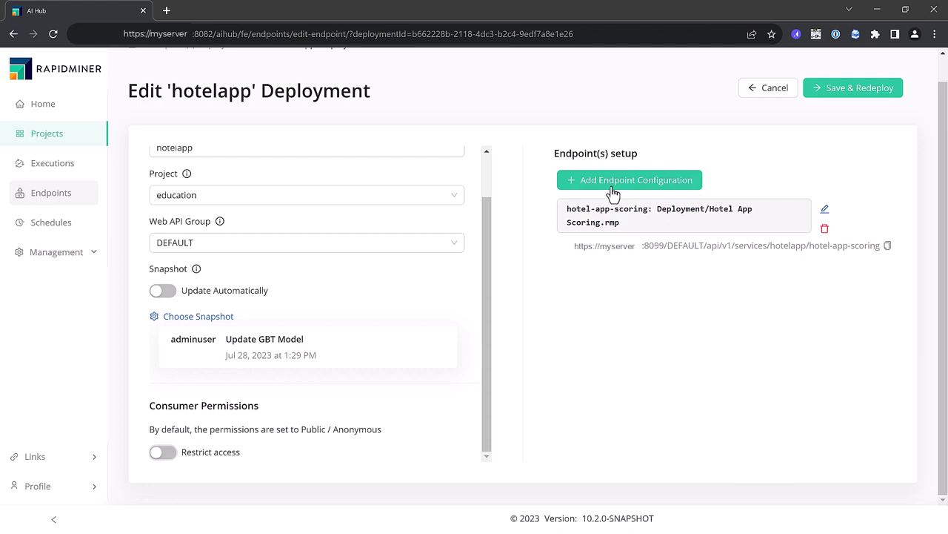
Step: Review the hotel-app-scoring endpoint's alias, parameter mapping and dependencies, then close the setup without changes
{"action": "left_click", "coordinate": [826, 212]}
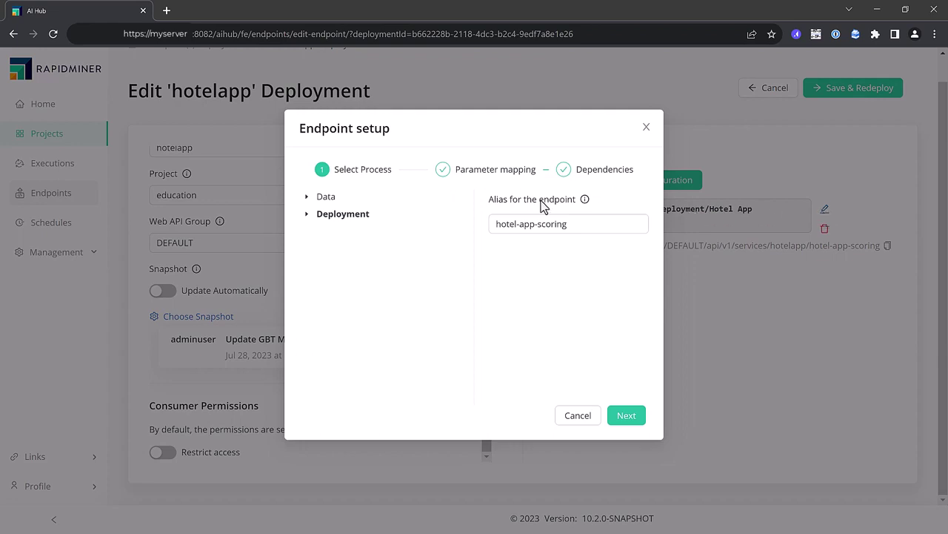
{"action": "left_click", "coordinate": [306, 215]}
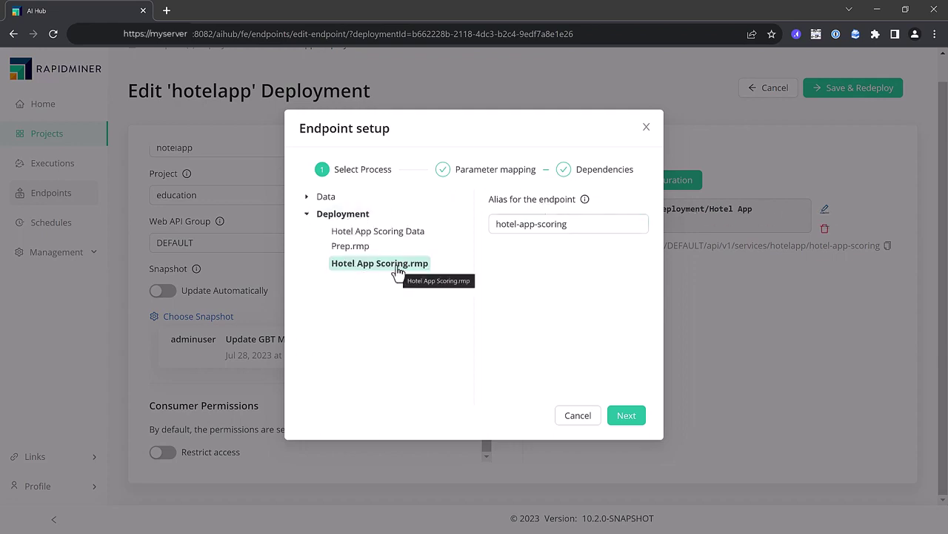
{"action": "left_click", "coordinate": [556, 229]}
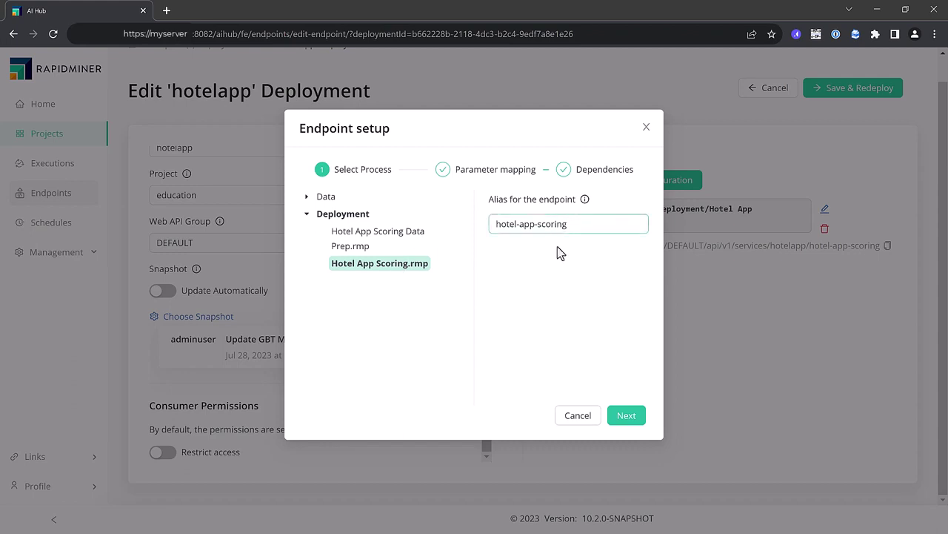
{"action": "left_click", "coordinate": [629, 417]}
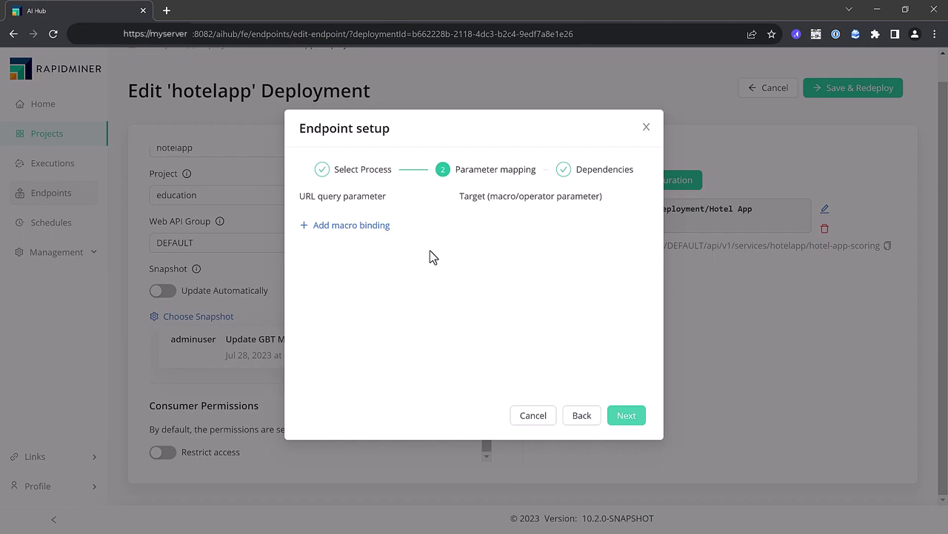
{"action": "left_click", "coordinate": [626, 416]}
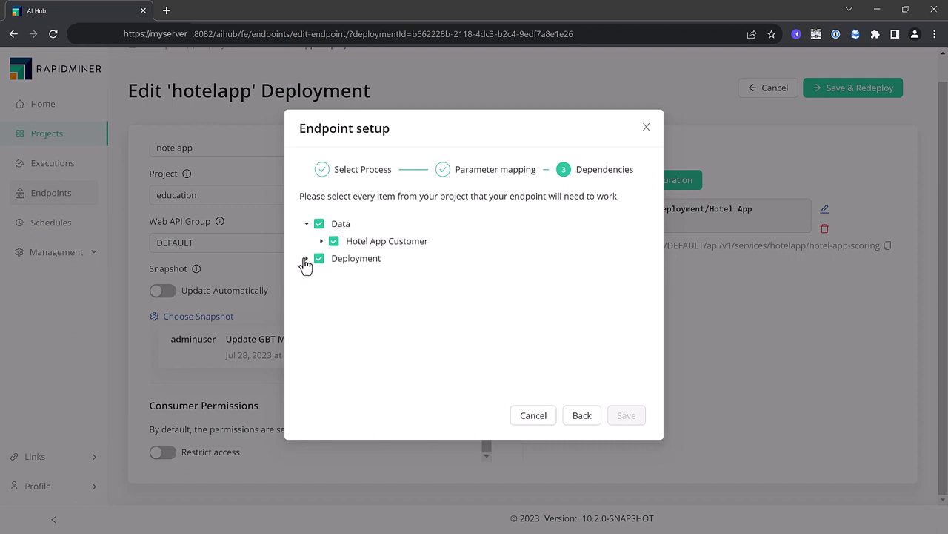
{"action": "left_click", "coordinate": [323, 241]}
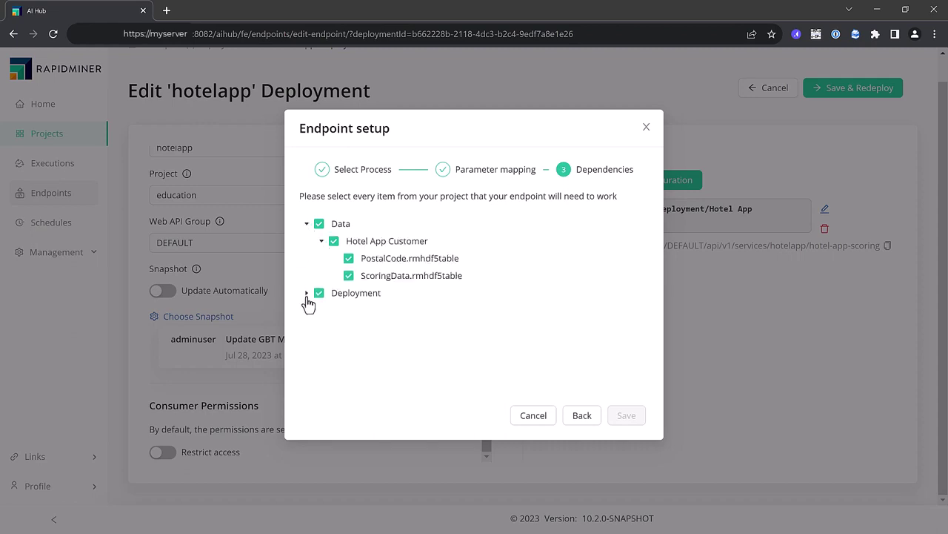
{"action": "left_click", "coordinate": [307, 294]}
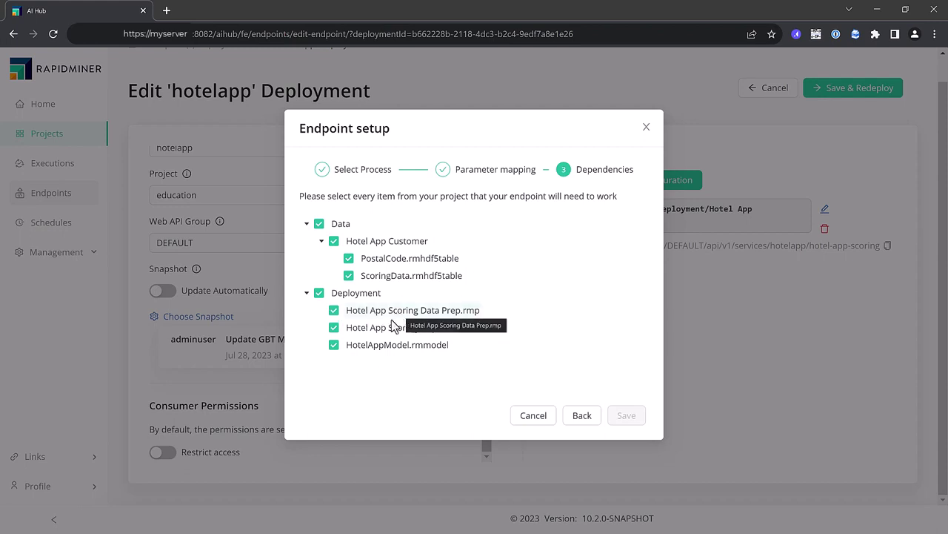
{"action": "left_click", "coordinate": [544, 417]}
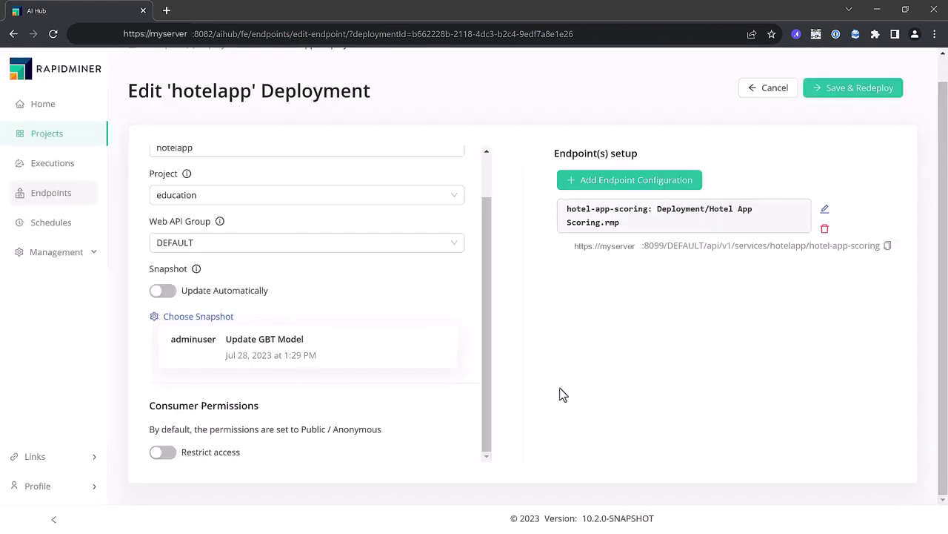
Step: Save and redeploy the hotelapp deployment, then open the test for hotel-app-scoring
{"action": "left_click", "coordinate": [849, 90]}
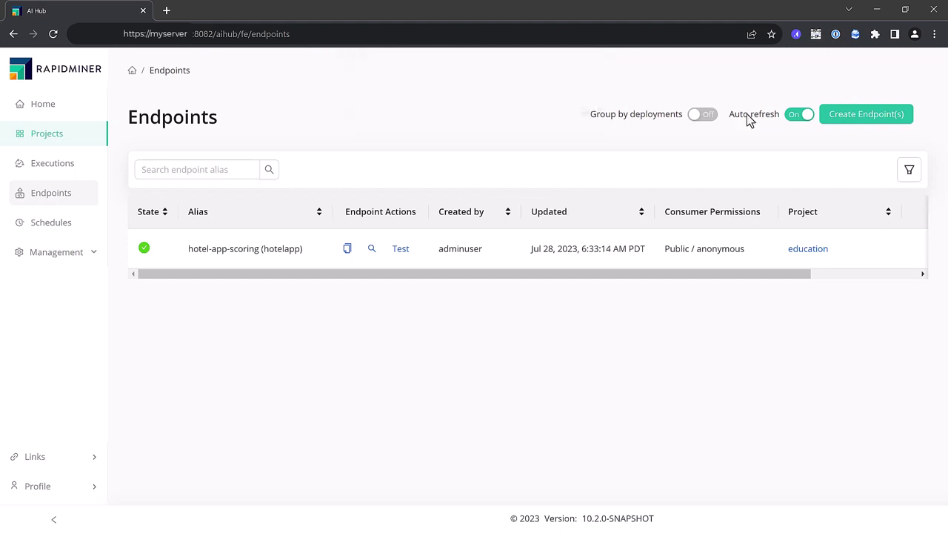
{"action": "left_click", "coordinate": [372, 250]}
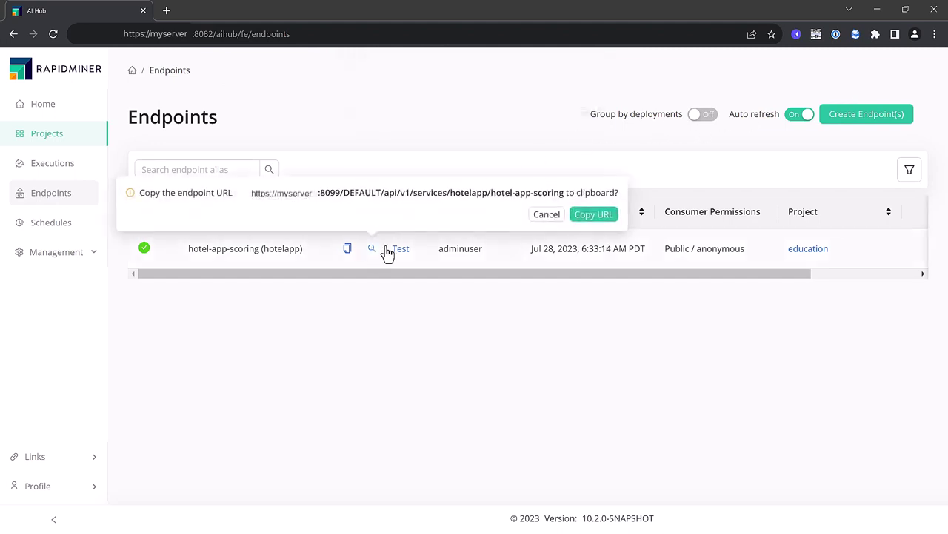
{"action": "left_click", "coordinate": [553, 218]}
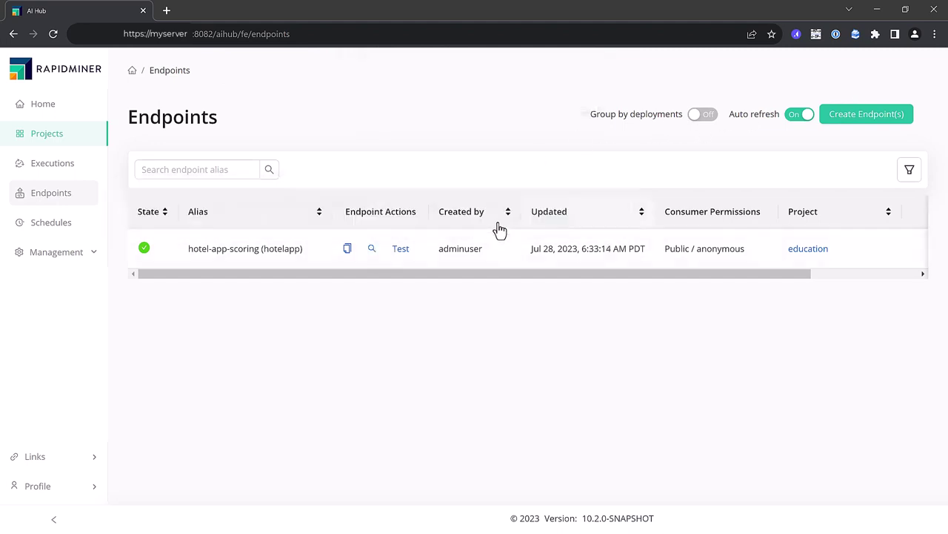
{"action": "left_click", "coordinate": [401, 252]}
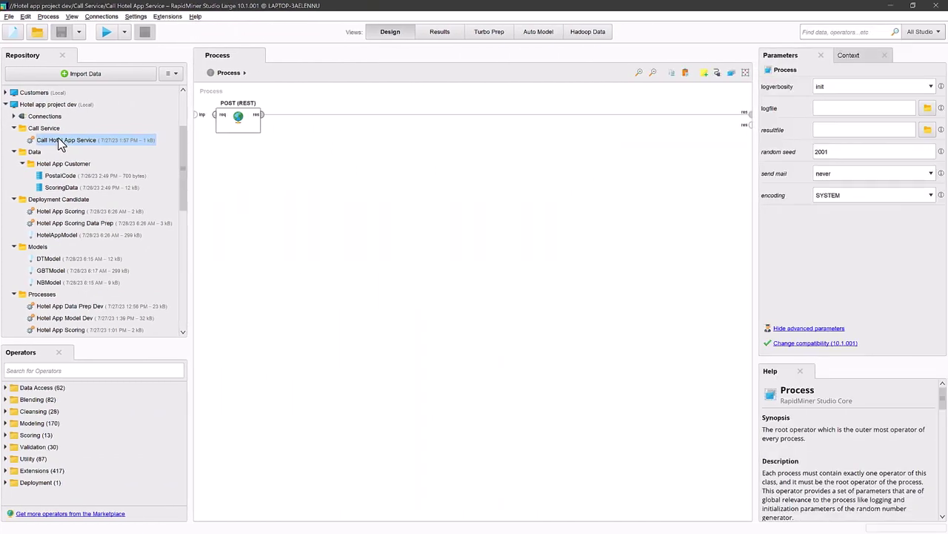
Step: Check the POST (REST) request url and PostalCode 3 JSON body, then run the endpoint call
{"action": "left_click", "coordinate": [237, 119]}
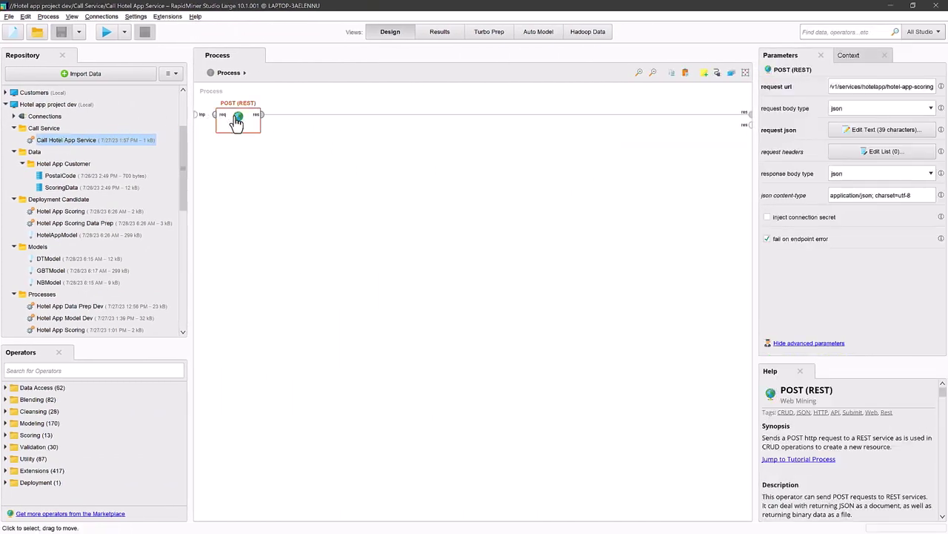
{"action": "left_click_drag", "start_coordinate": [831, 86], "coordinate": [937, 86]}
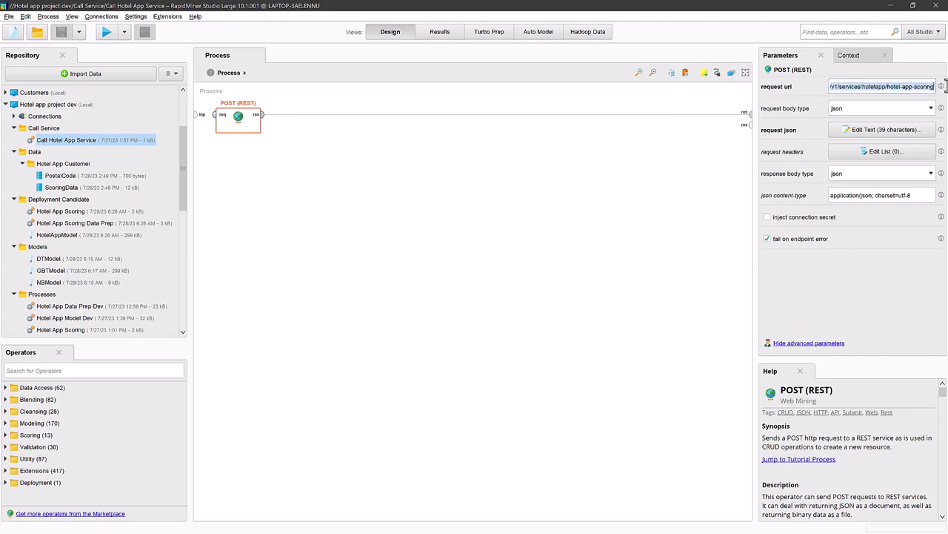
{"action": "left_click", "coordinate": [844, 132]}
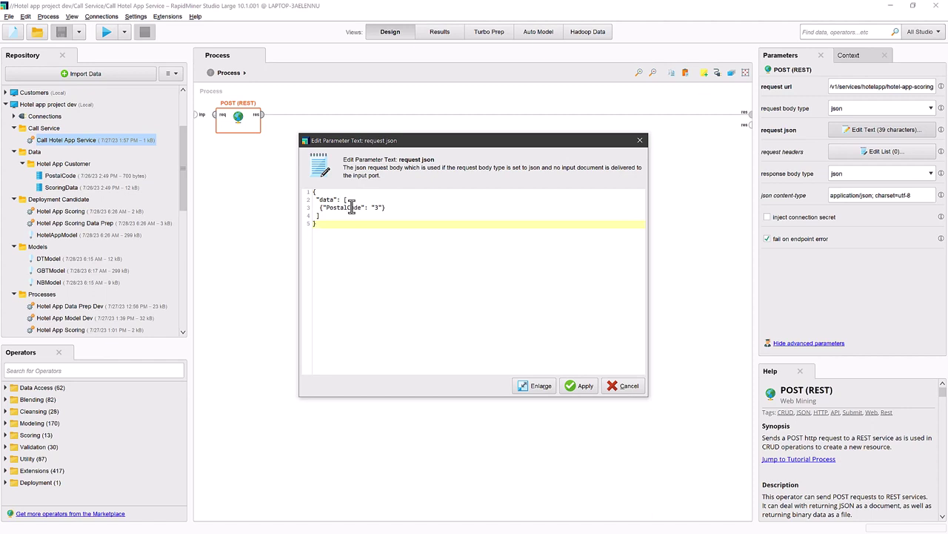
{"action": "left_click_drag", "start_coordinate": [320, 208], "coordinate": [400, 207]}
{"action": "key", "text": "ctrl+c"}
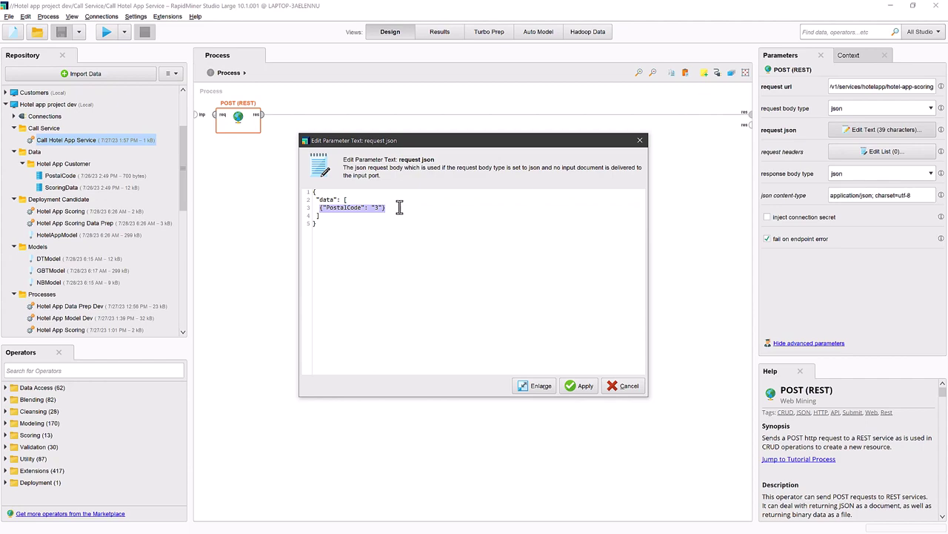
{"action": "left_click", "coordinate": [580, 385]}
{"action": "left_click", "coordinate": [515, 303]}
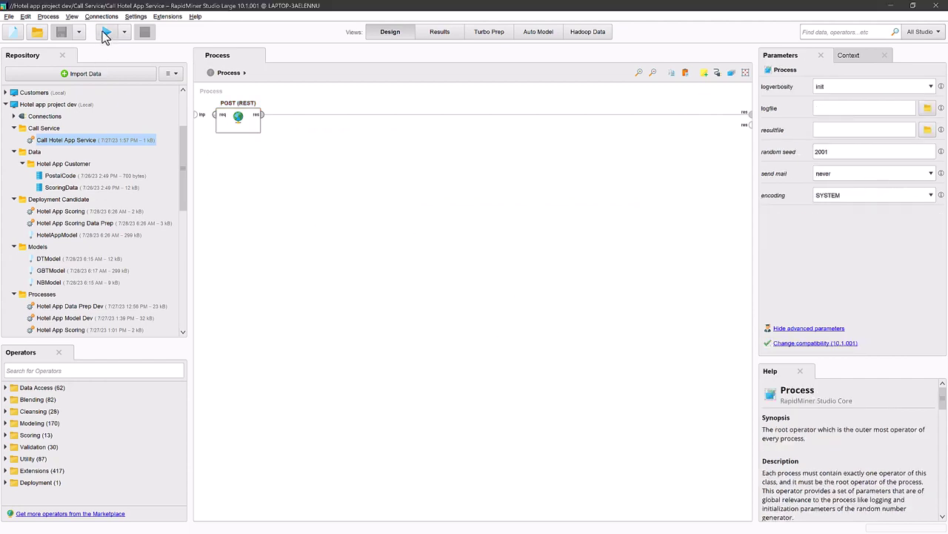
{"action": "left_click", "coordinate": [106, 33]}
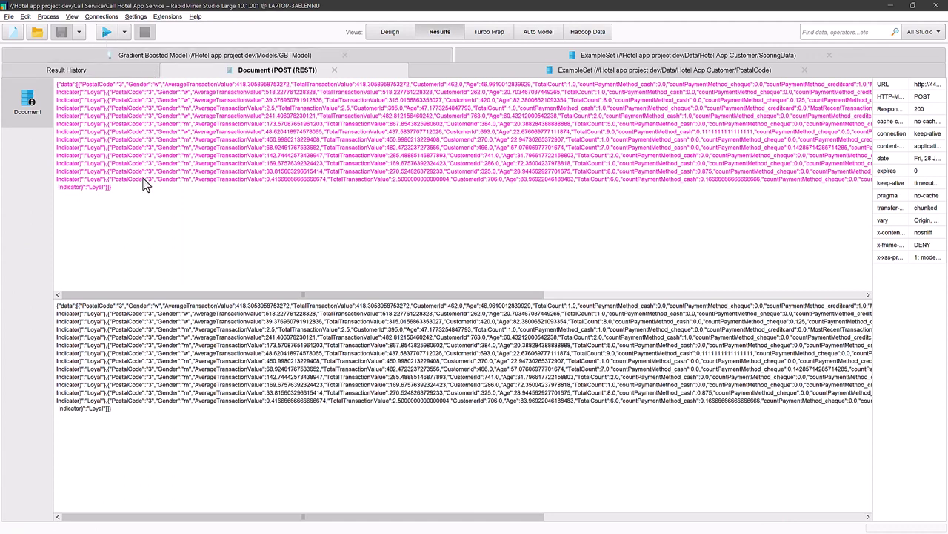
Step: In the POST (REST) request json, duplicate the PostalCode entry and change it to 7
{"action": "left_click", "coordinate": [378, 32]}
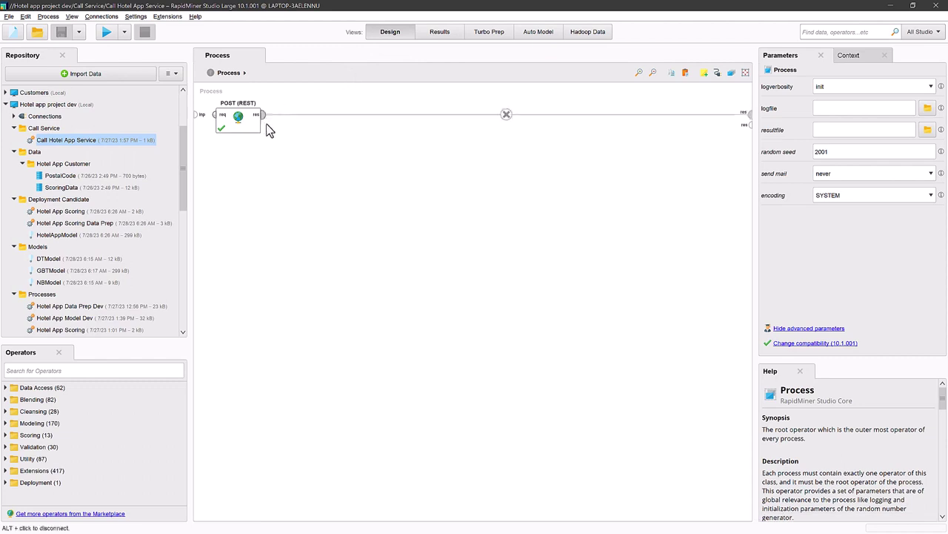
{"action": "left_click", "coordinate": [241, 124]}
{"action": "left_click", "coordinate": [882, 130]}
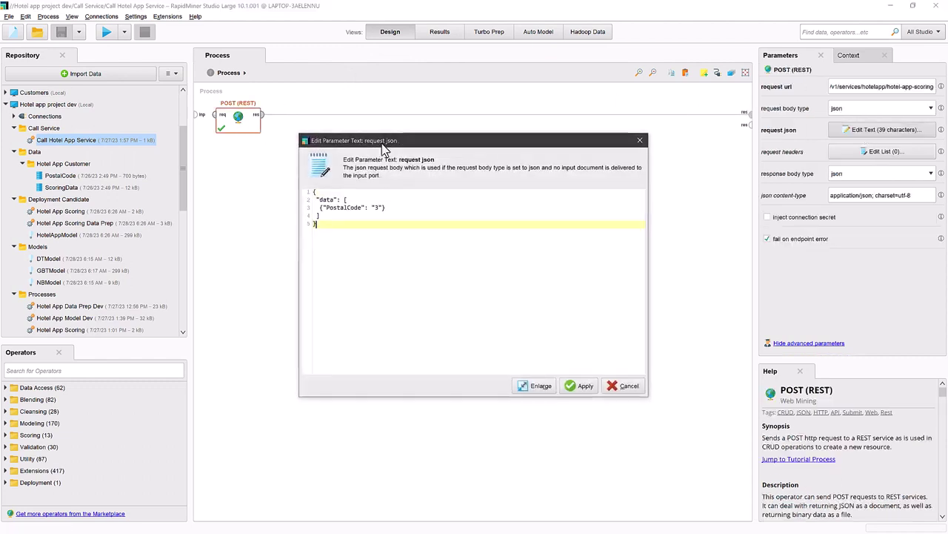
{"action": "left_click", "coordinate": [405, 208]}
{"action": "key", "text": "Return"}
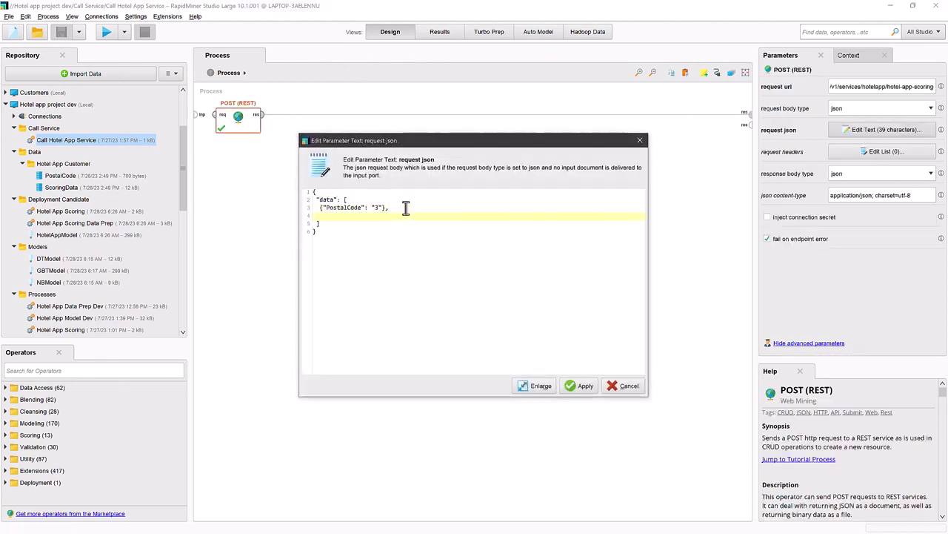
{"action": "key", "text": "ctrl+v"}
{"action": "key", "text": "Left"}
{"action": "key", "text": "Left"}
{"action": "key", "text": "BackSpace"}
{"action": "type", "text": "7"}
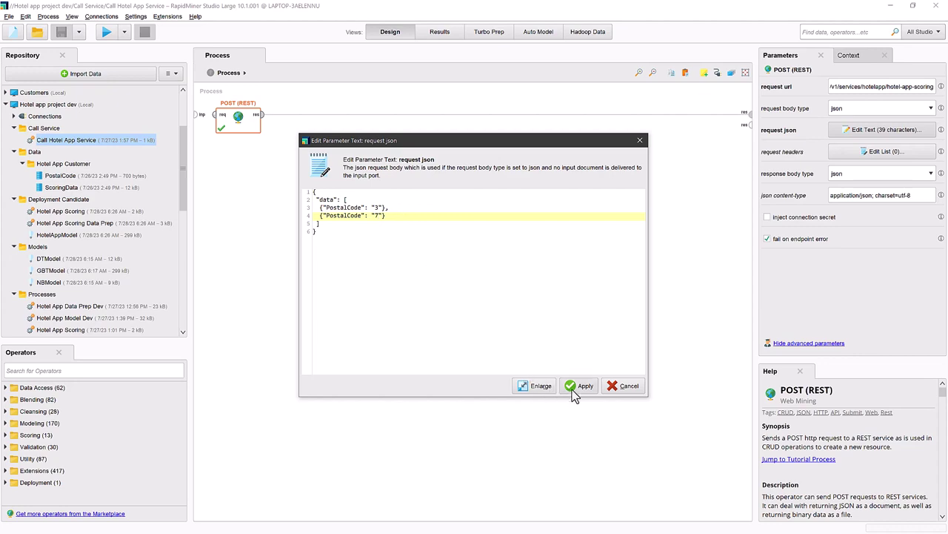
Step: Apply the two-postcode request body and rerun the call to score postal codes 3 and 7
{"action": "left_click", "coordinate": [580, 385]}
{"action": "left_click", "coordinate": [101, 33]}
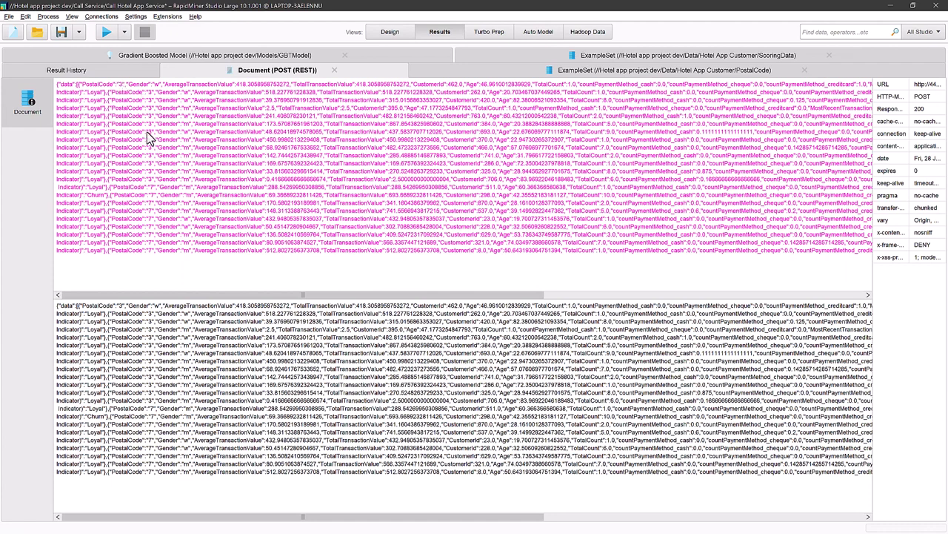
{"action": "left_click", "coordinate": [383, 33]}
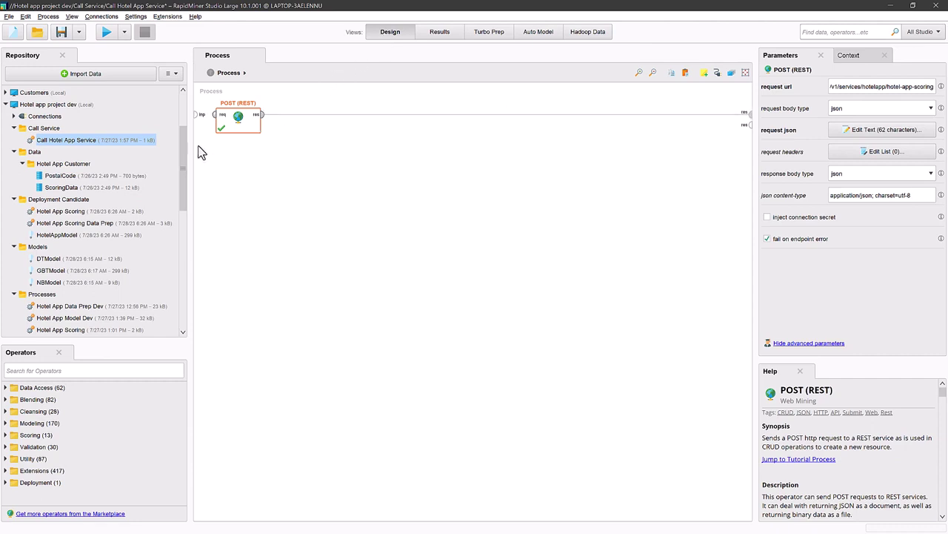
{"action": "left_click_drag", "start_coordinate": [183, 152], "coordinate": [178, 185]}
{"action": "scroll", "coordinate": [178, 185], "scroll_direction": "down", "scroll_amount": 3}
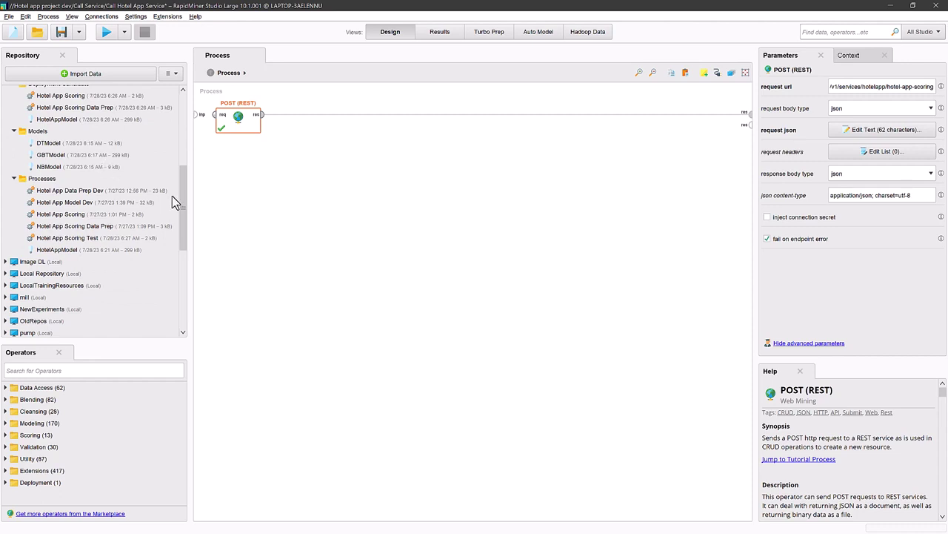
{"action": "left_click_drag", "start_coordinate": [184, 203], "coordinate": [173, 282]}
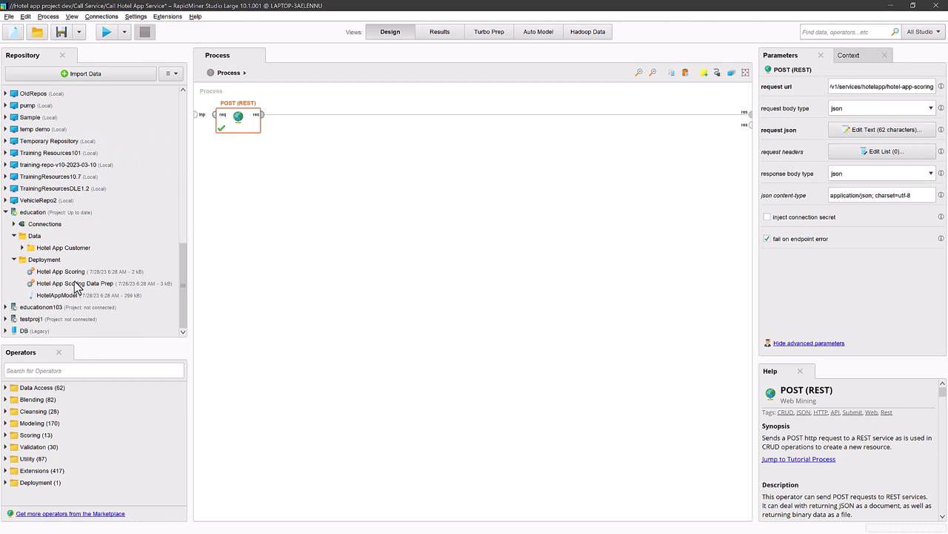